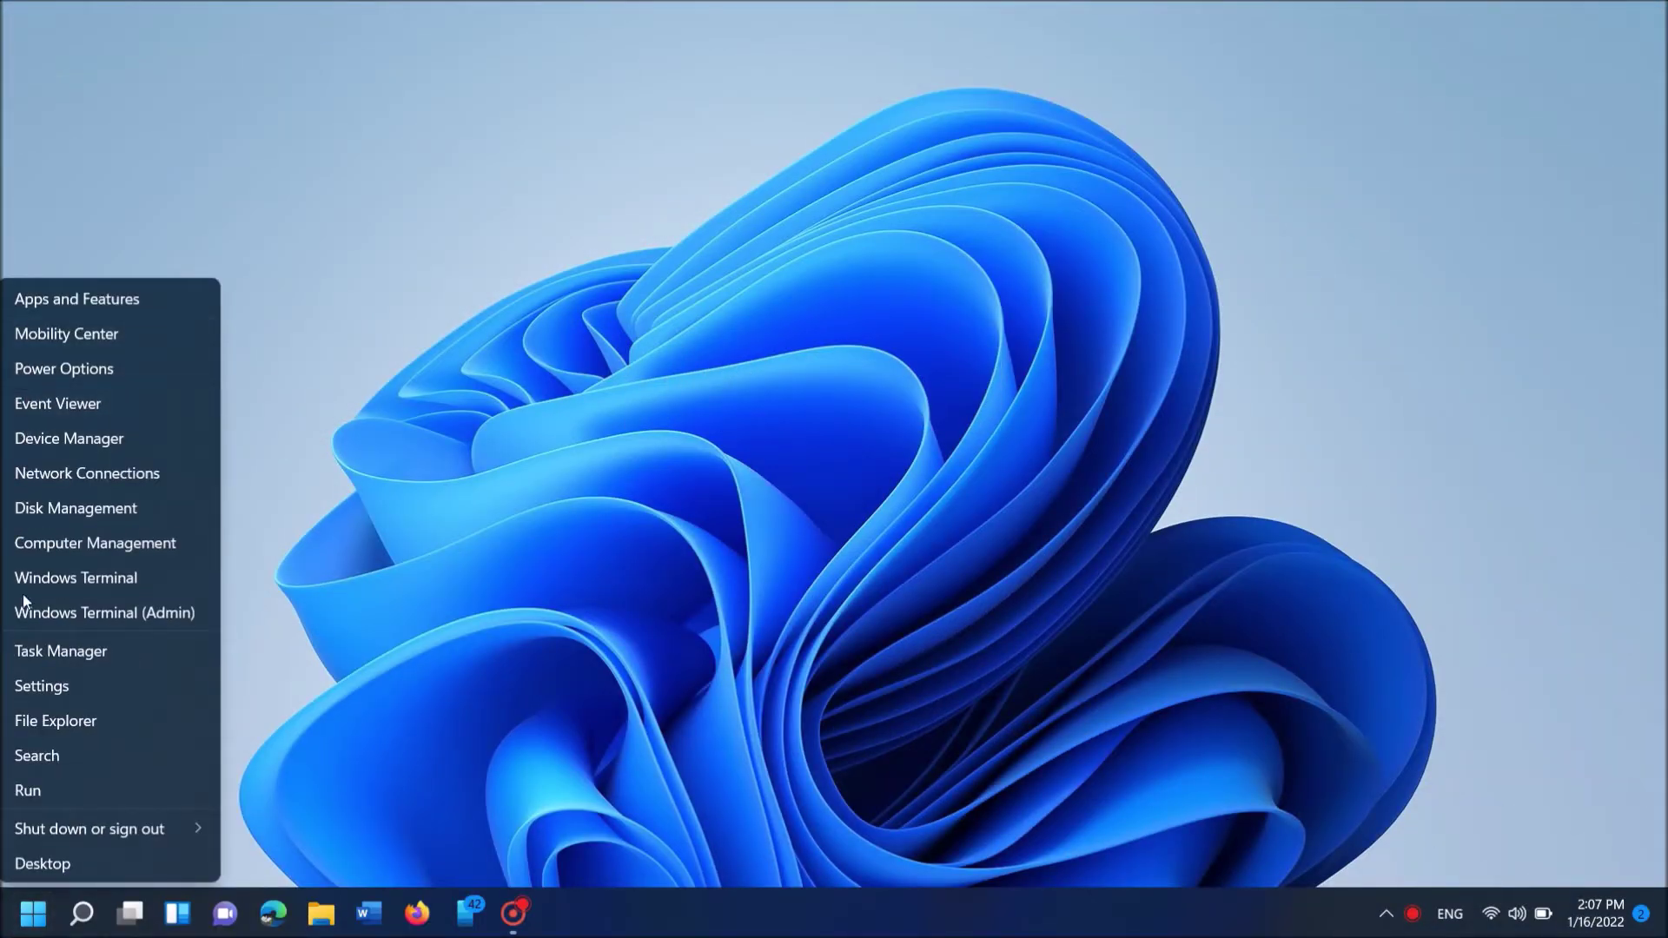
# Open the Windows Settings app on its System page.
pyautogui.click(33, 695)
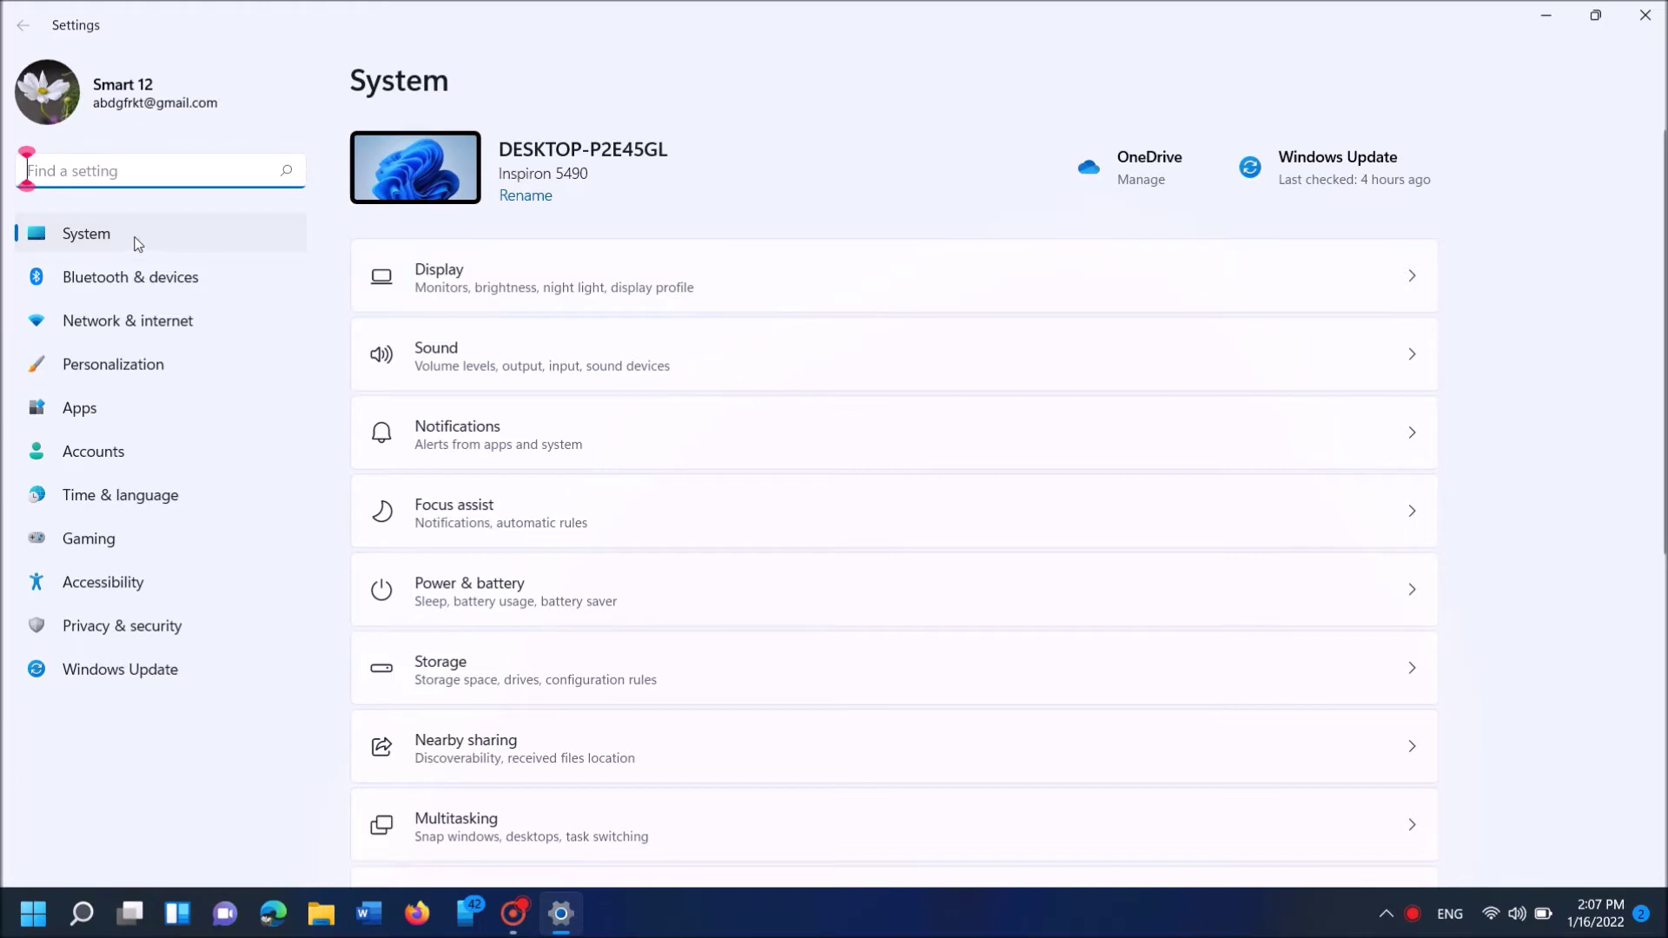
# Navigate Settings to the System › Troubleshoot page.
pyautogui.click(96, 246)
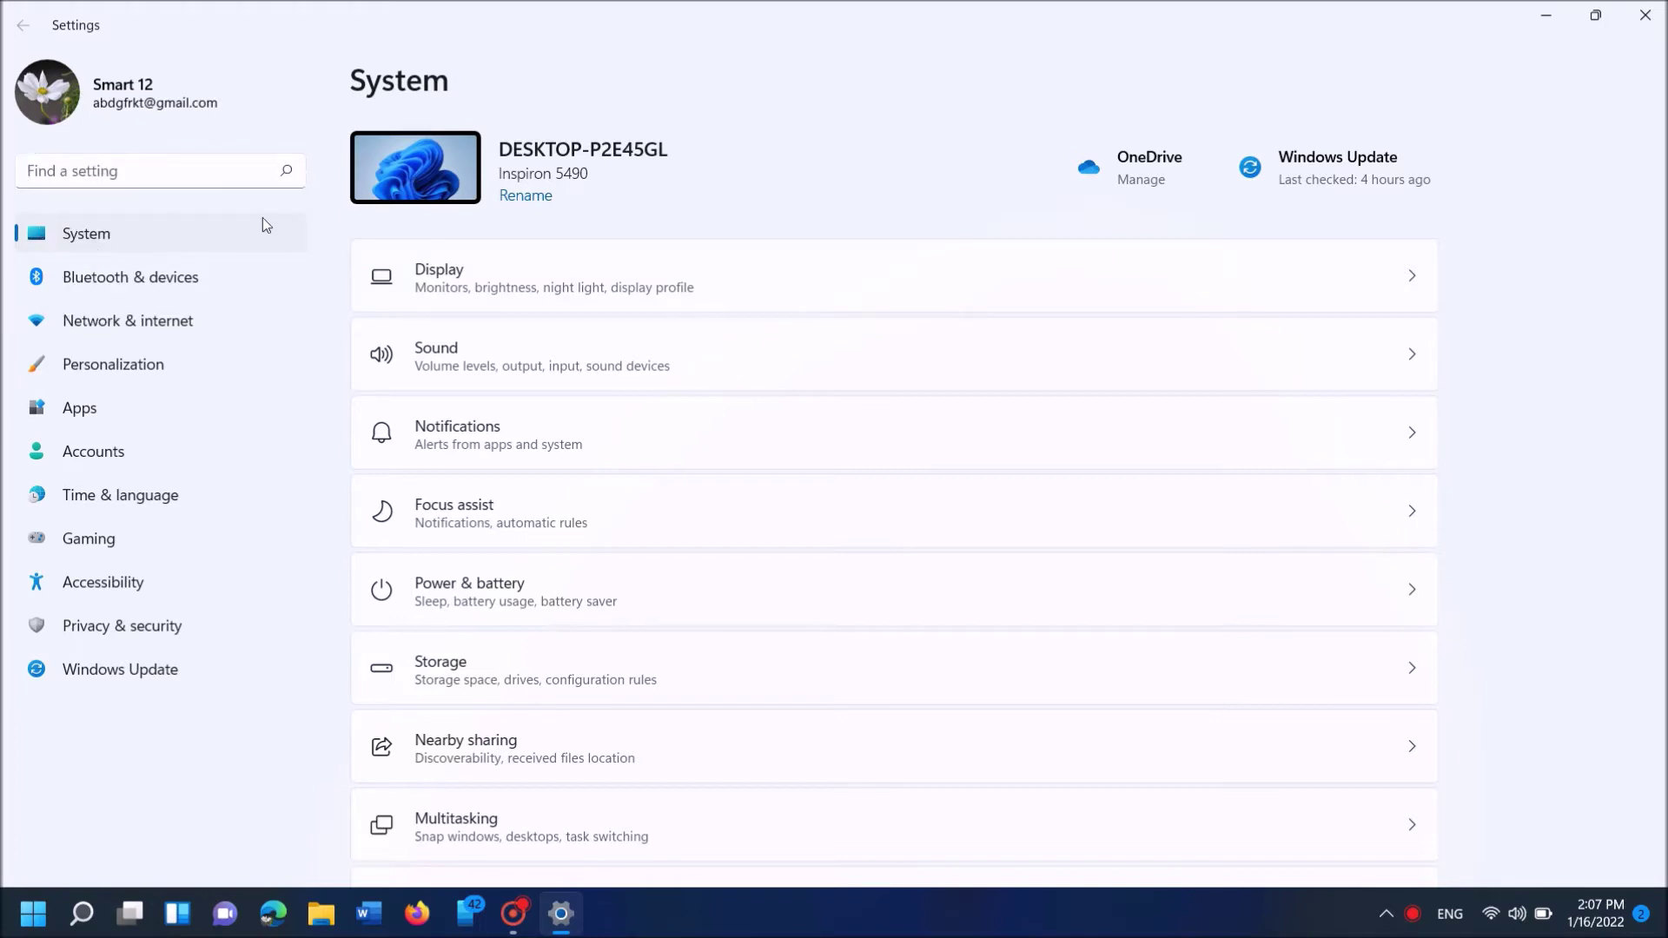
pyautogui.scroll(-4, 662, 332)
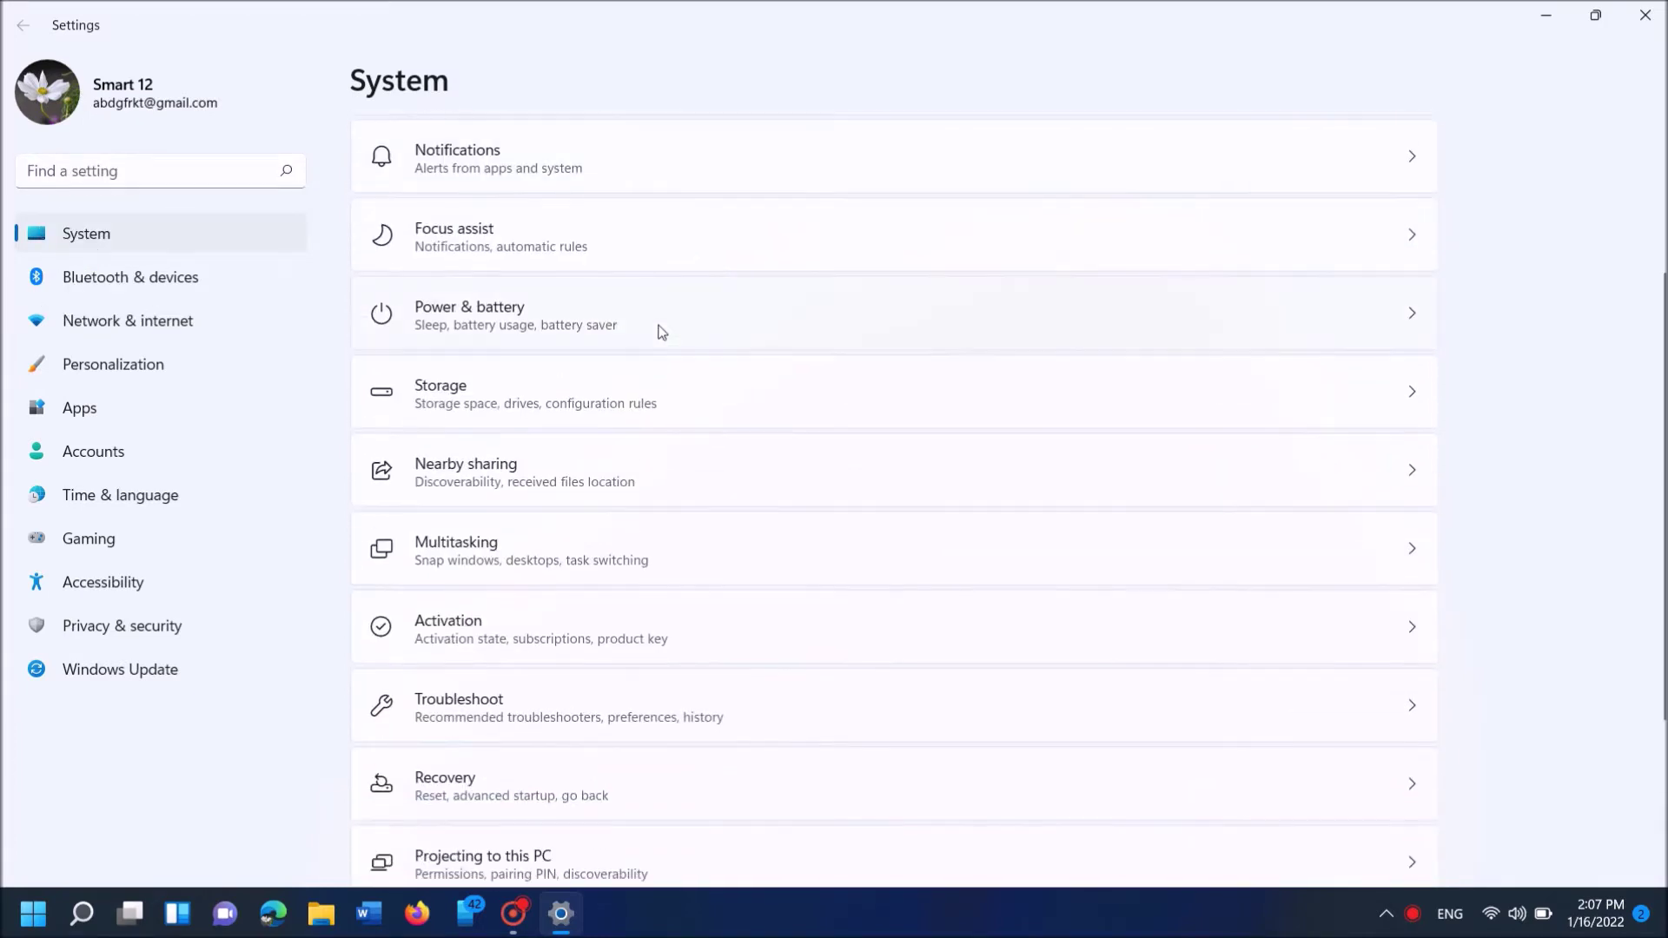
pyautogui.scroll(-2, 660, 331)
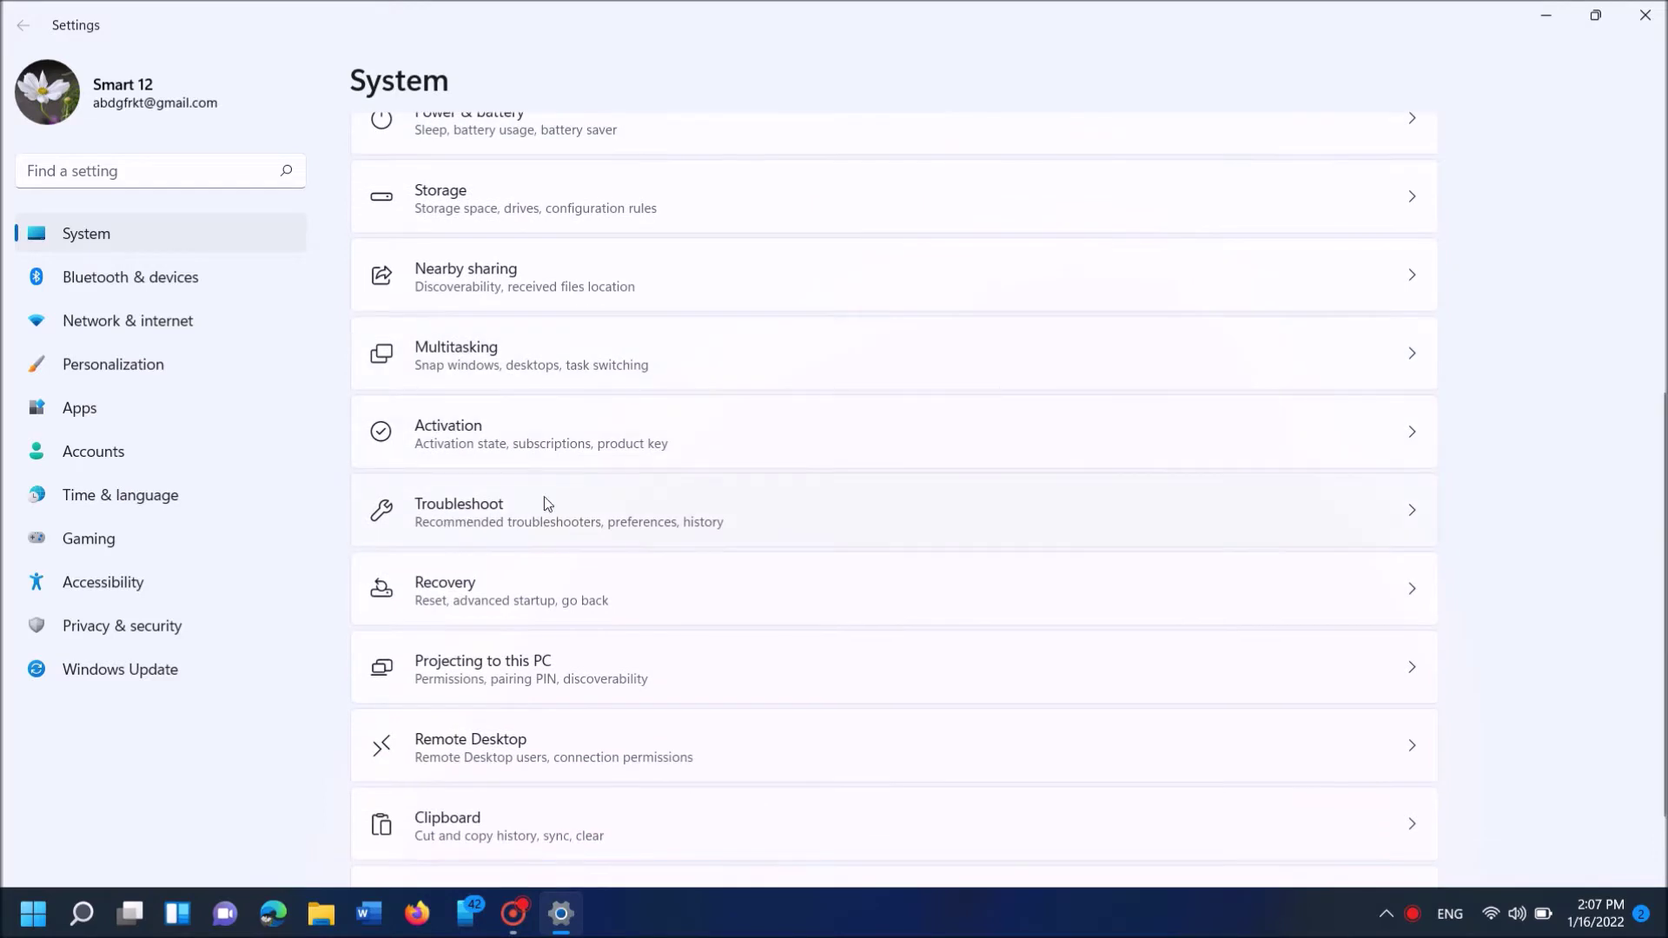
pyautogui.click(485, 524)
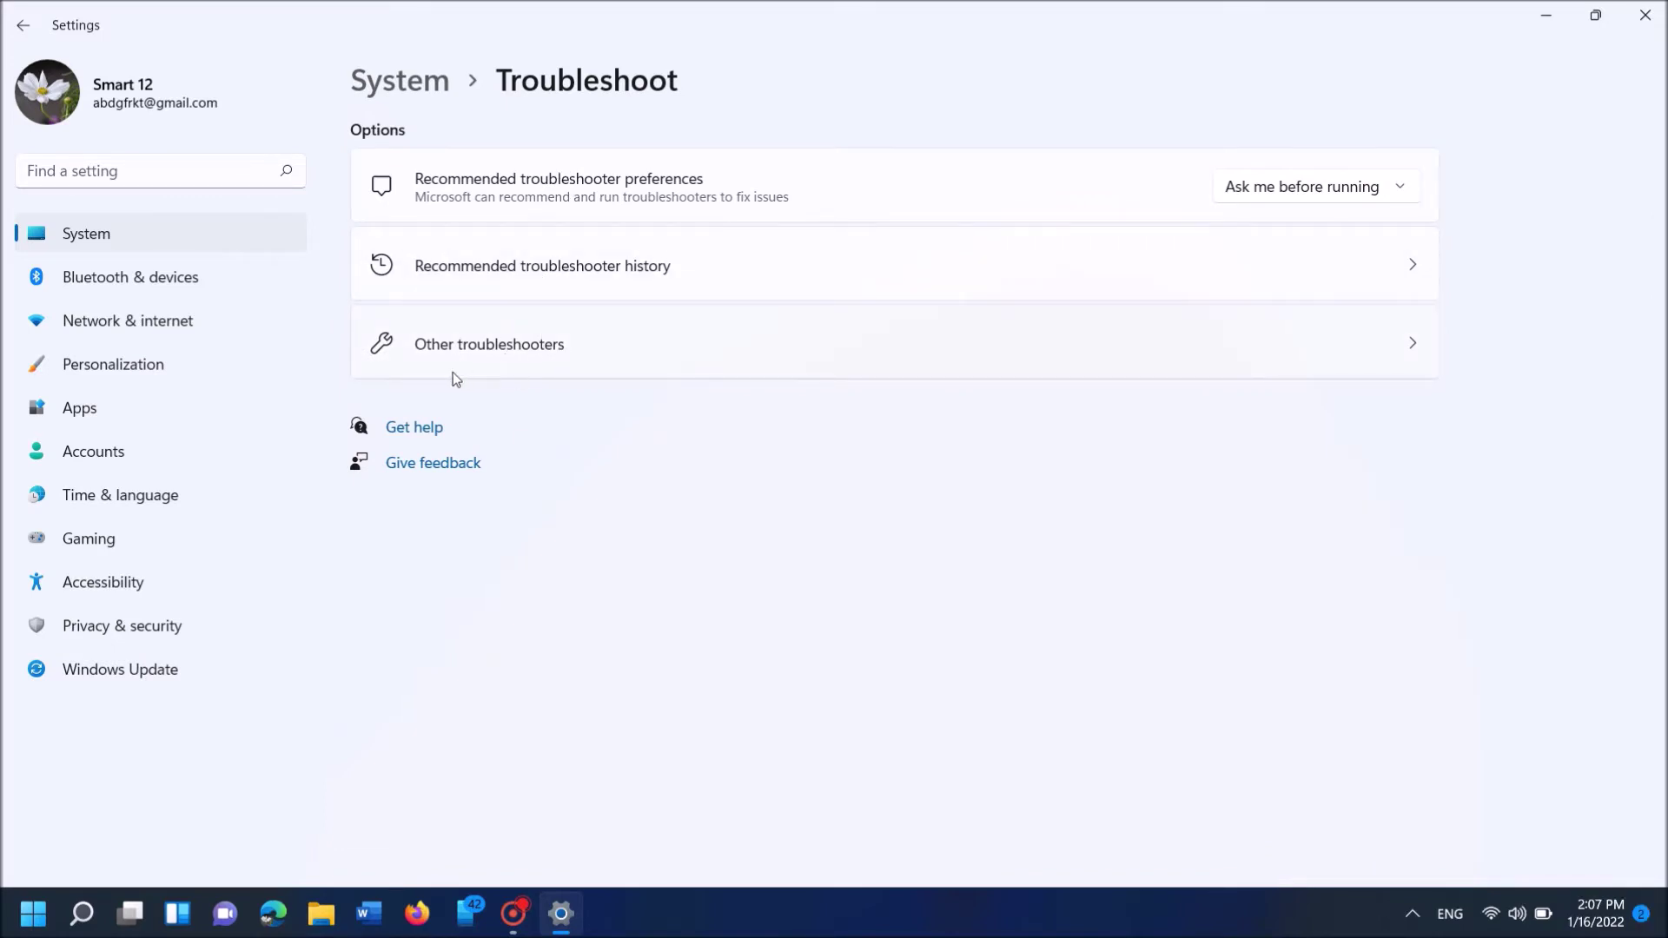
# Run the Bluetooth troubleshooter under Other troubleshooters, close its result, then close Settings.
pyautogui.click(501, 360)
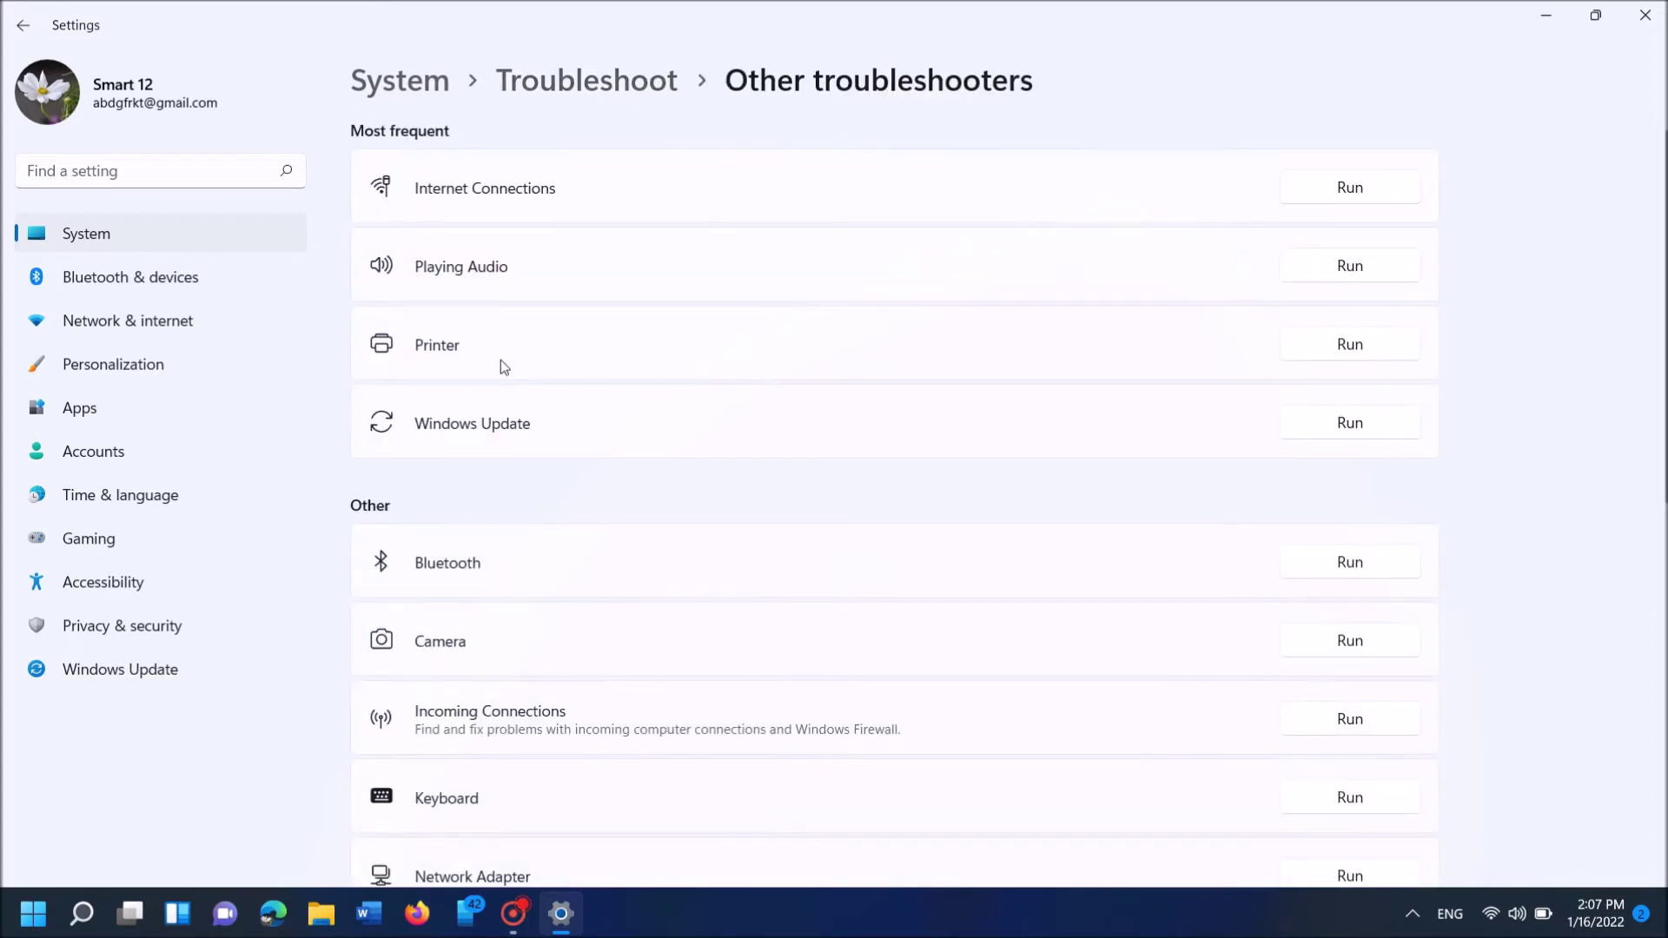
pyautogui.scroll(-3, 565, 305)
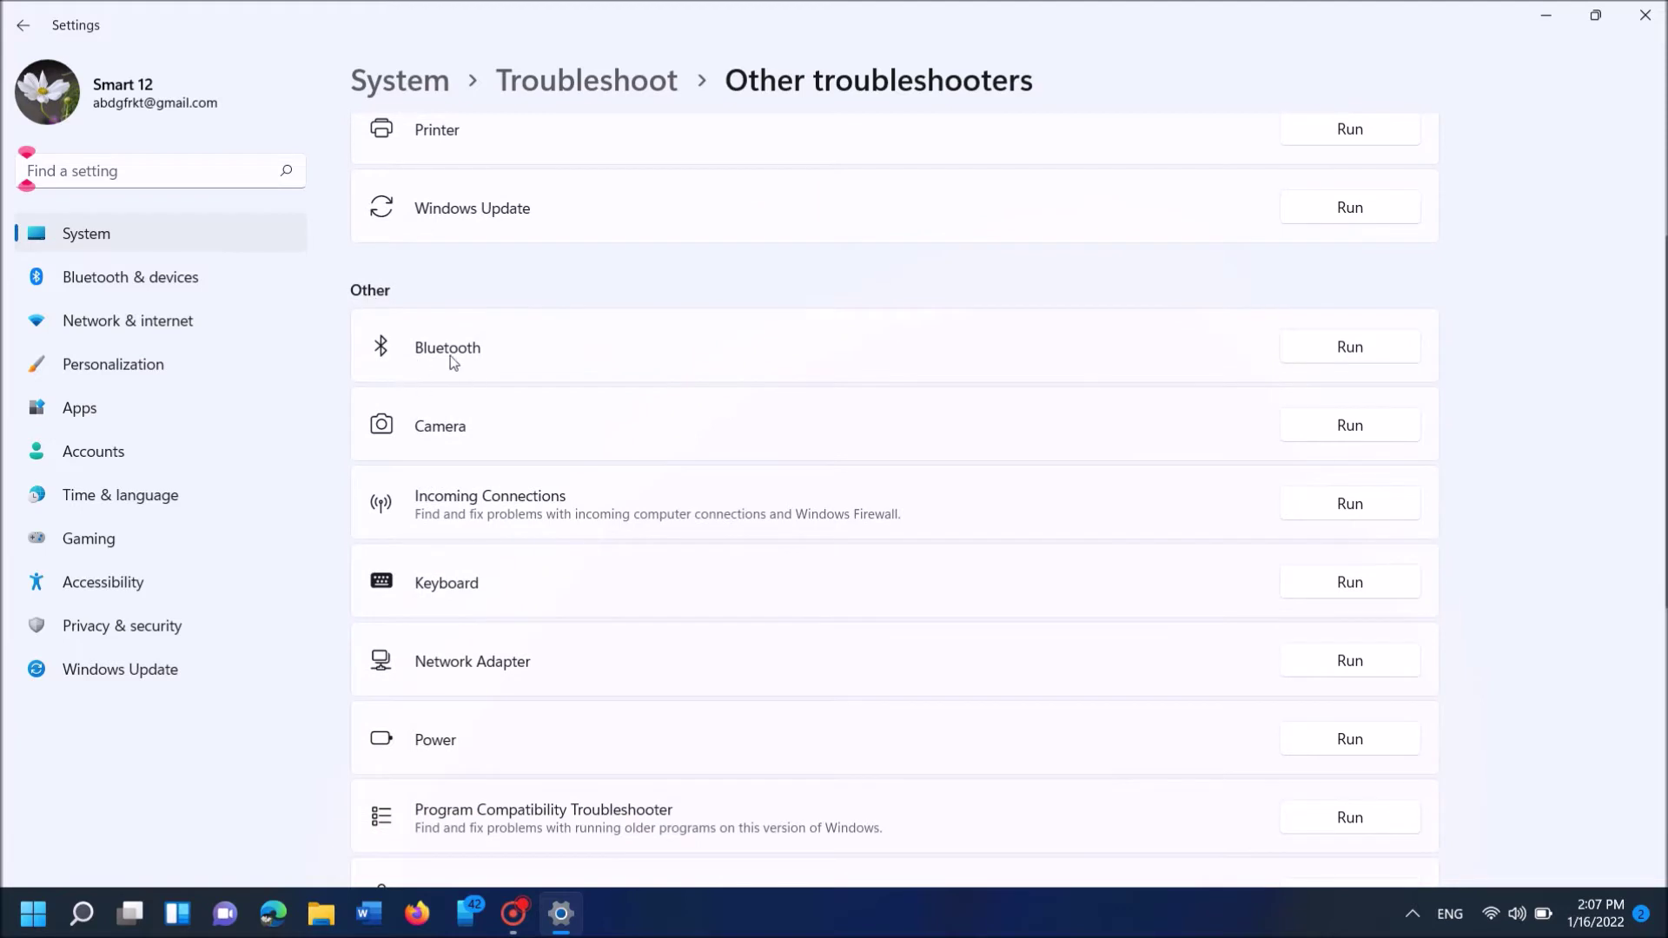
pyautogui.click(1344, 359)
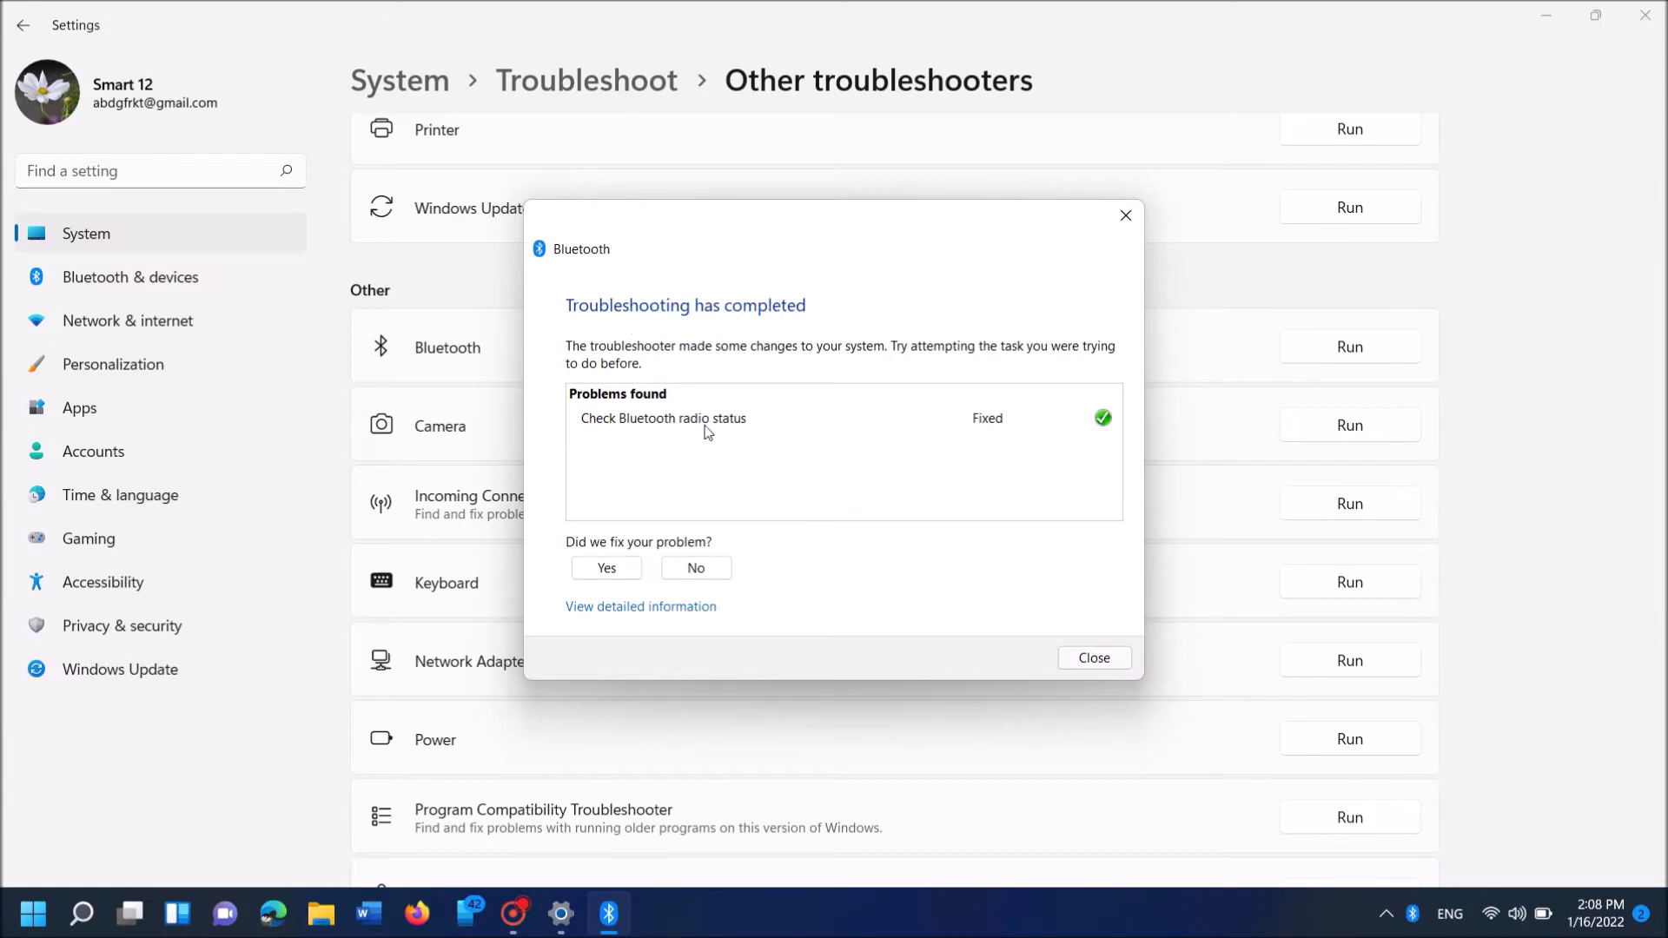
pyautogui.click(980, 434)
pyautogui.click(1101, 659)
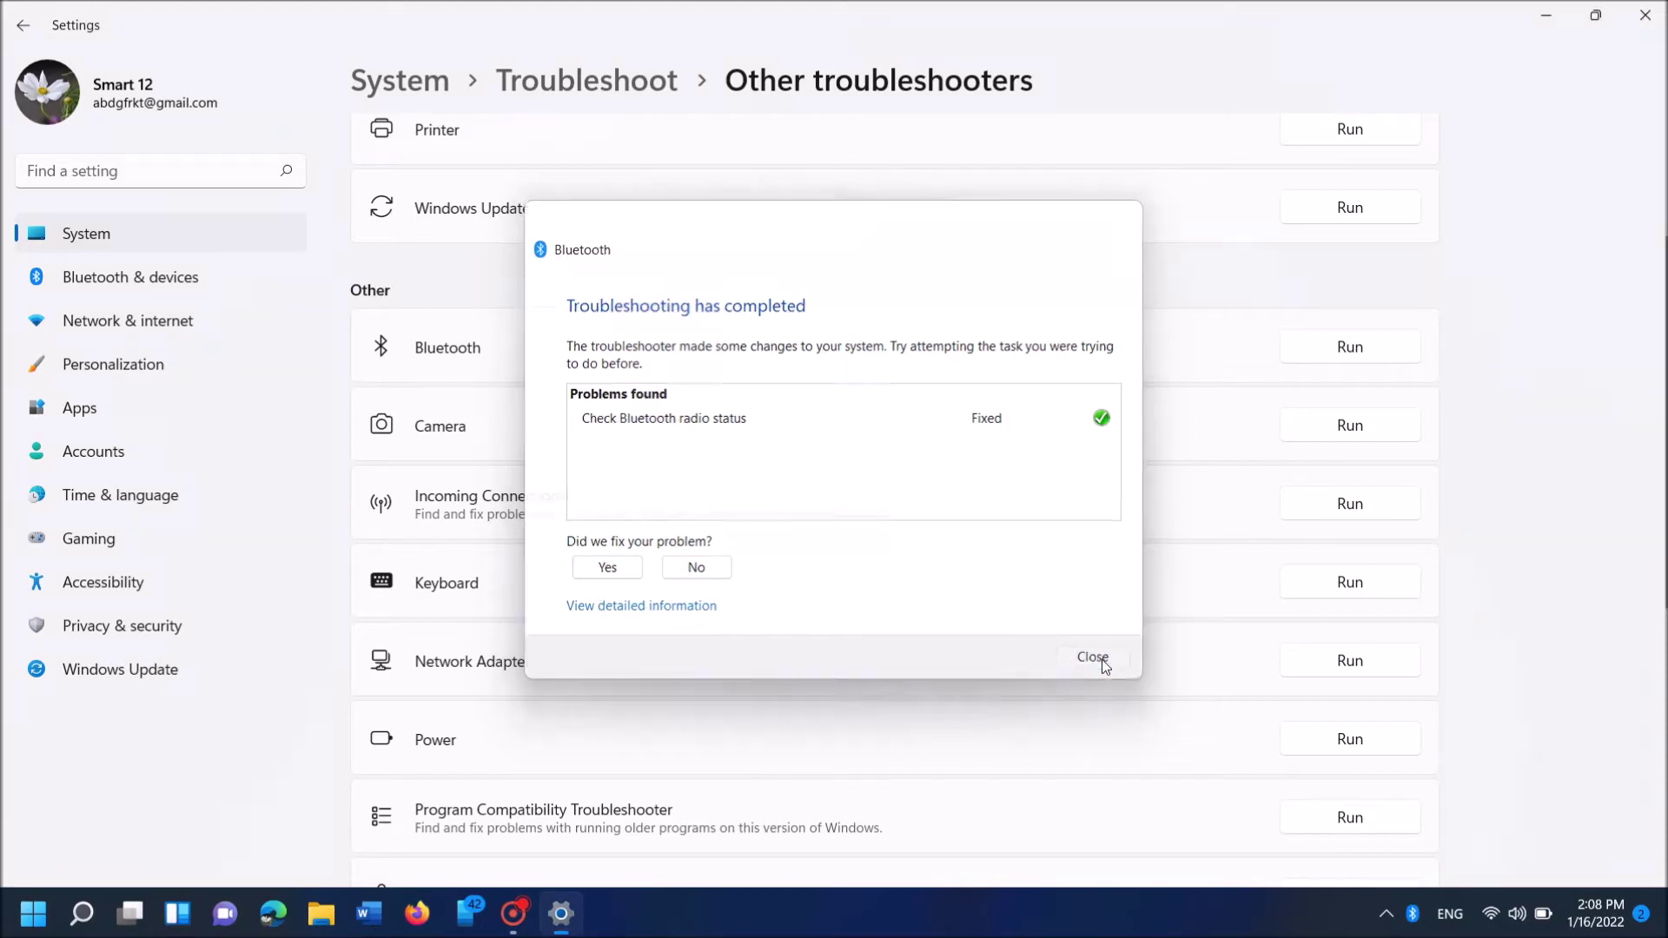
pyautogui.click(1645, 15)
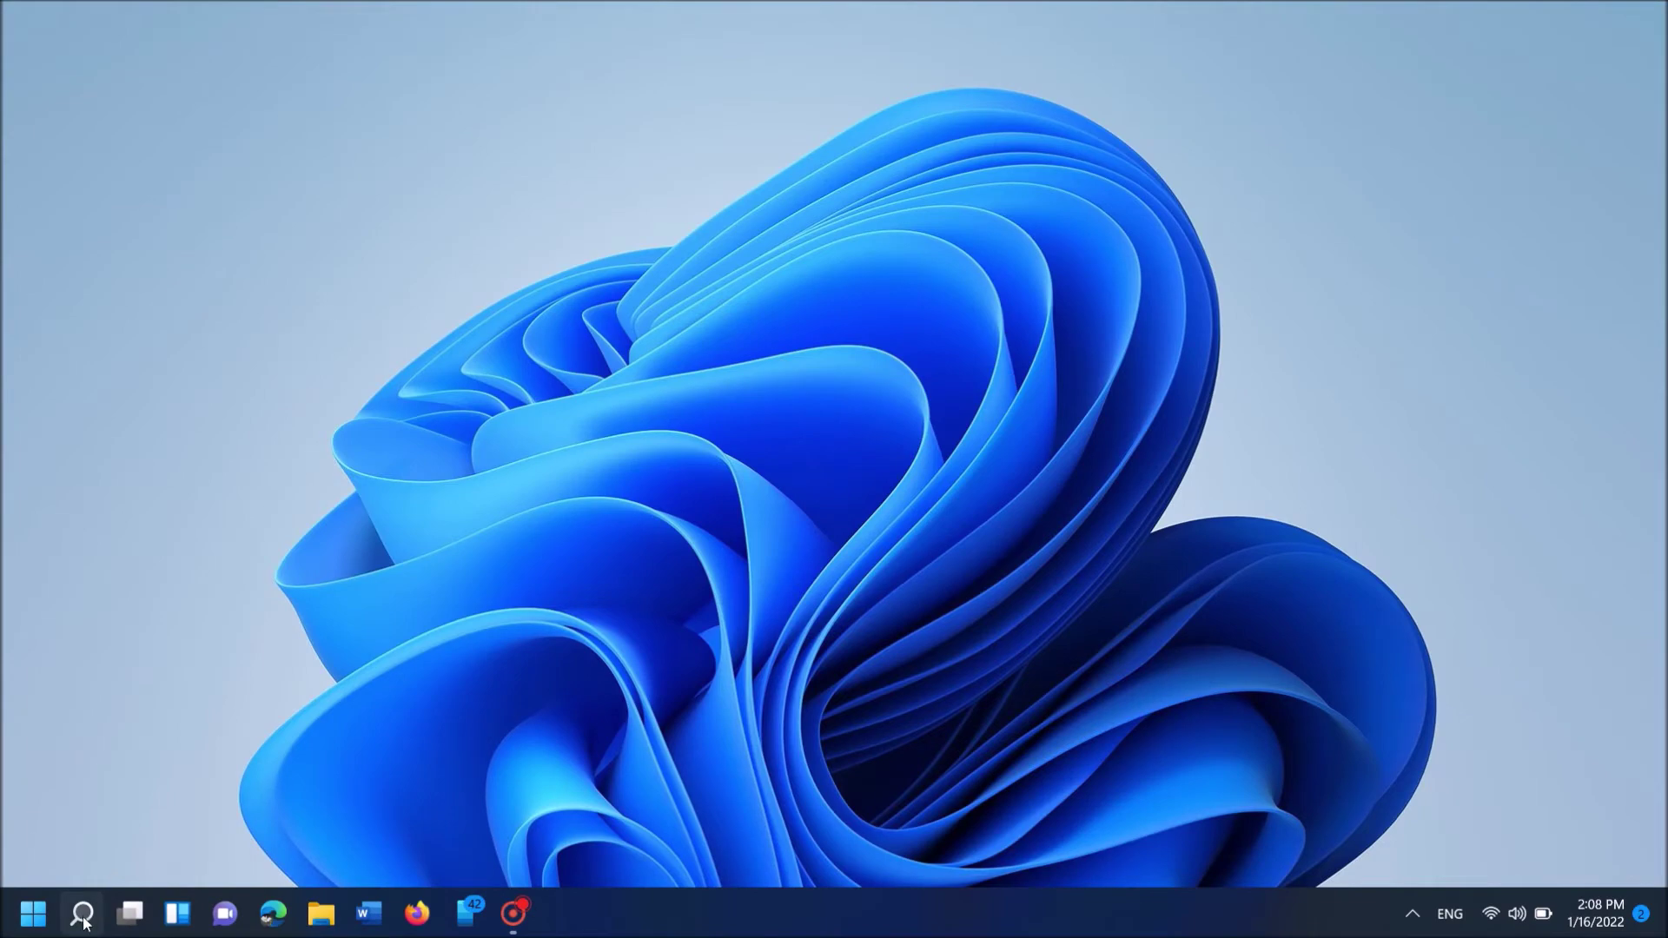
# Search for 'device manager' and launch Device Manager from the results.
pyautogui.click(82, 914)
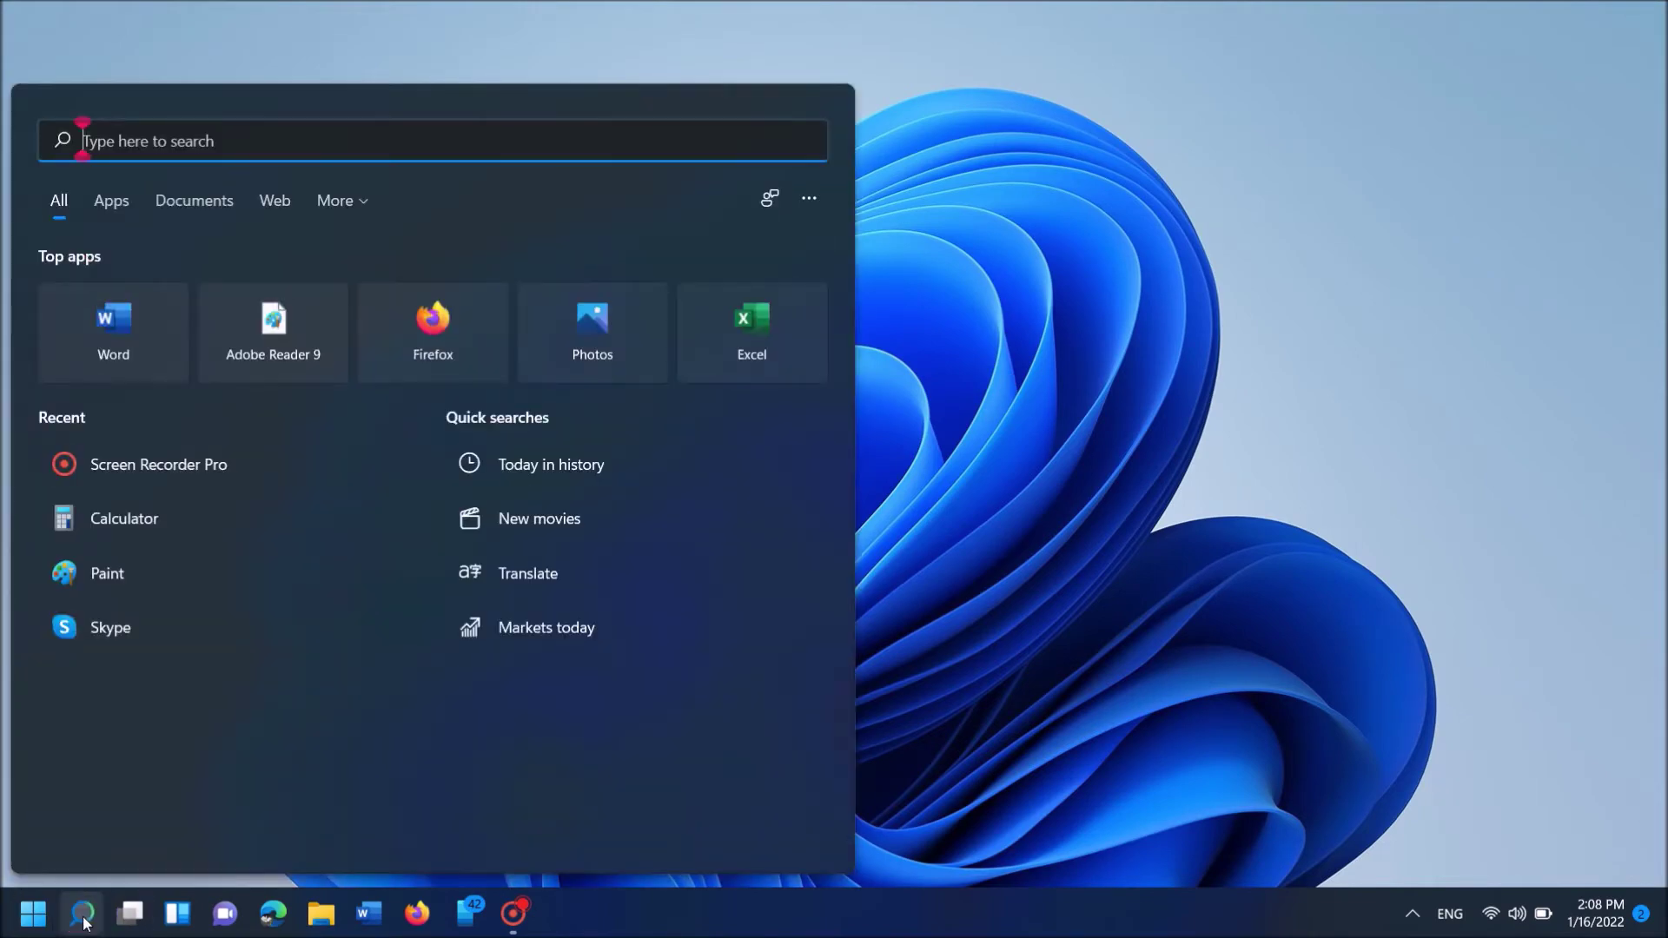
pyautogui.write('device manager')
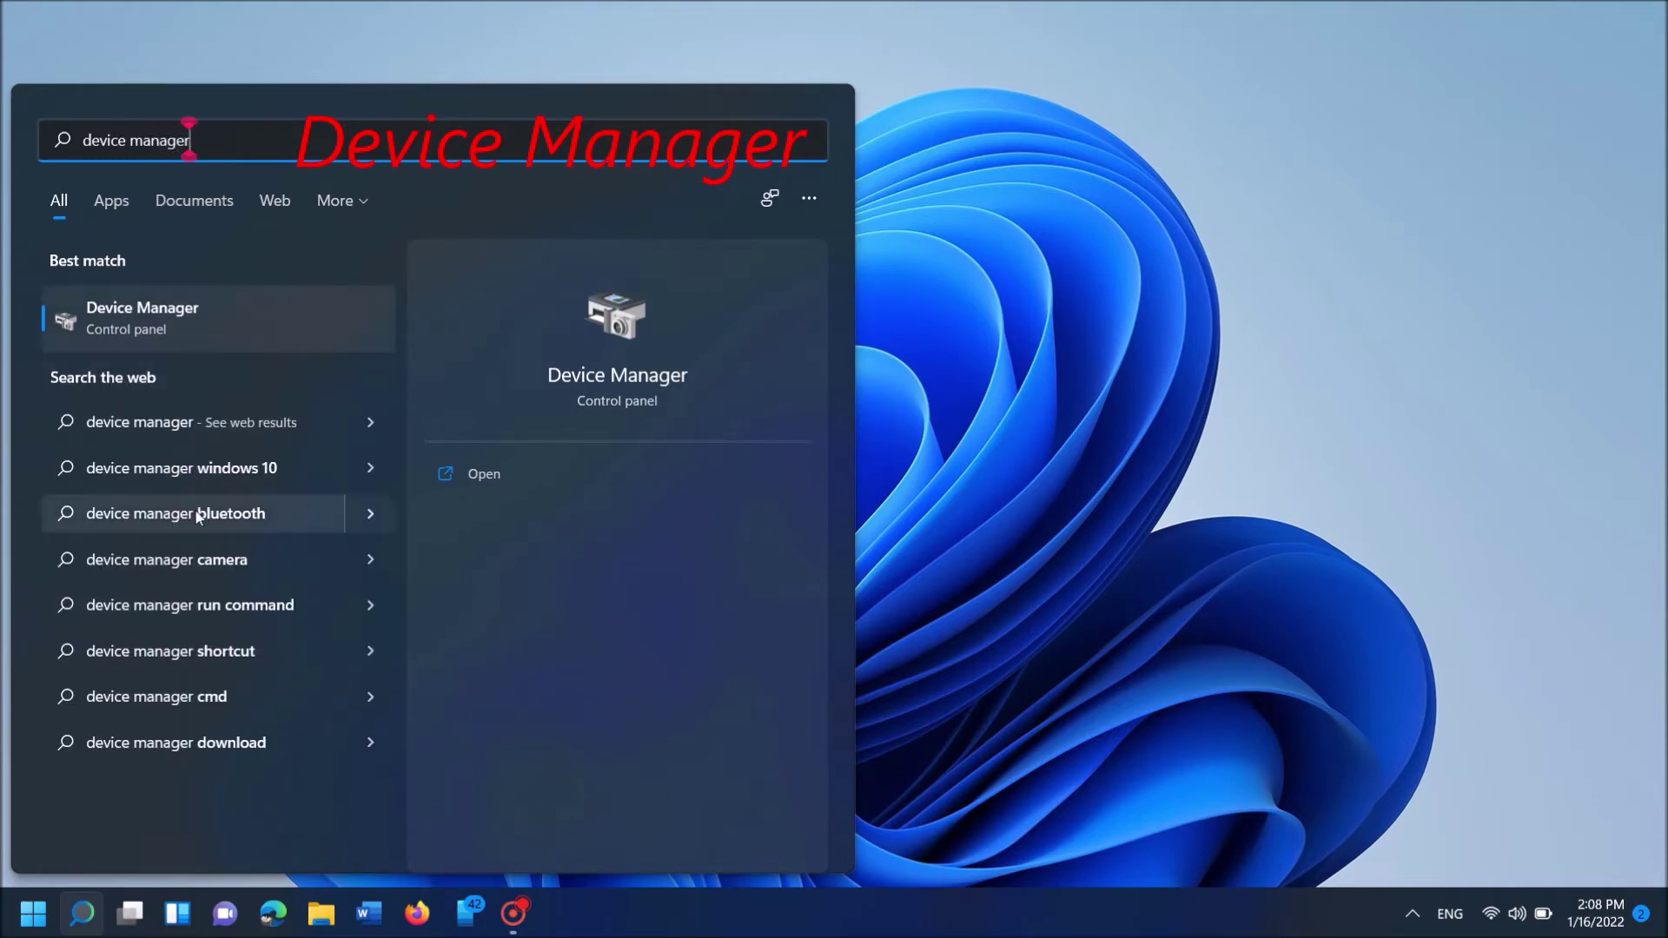
pyautogui.click(151, 321)
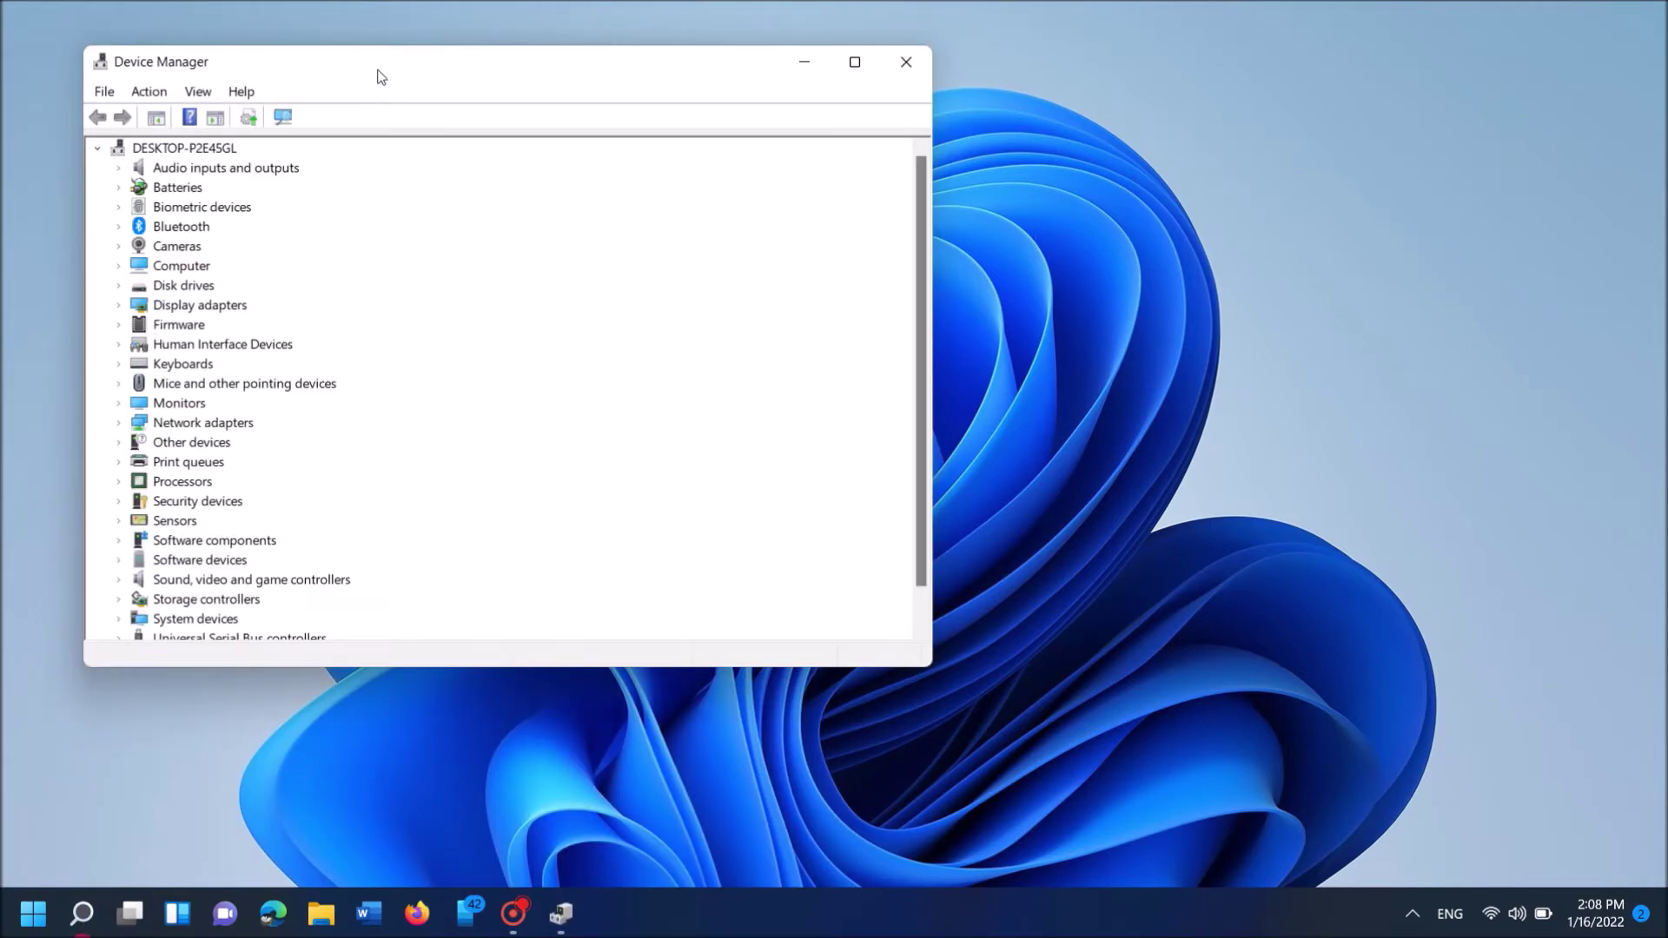
# Centre the Device Manager window, expand Bluetooth and select the Intel(R) Wireless Bluetooth(R) adapter.
pyautogui.moveTo(381, 79); pyautogui.dragTo(673, 131)
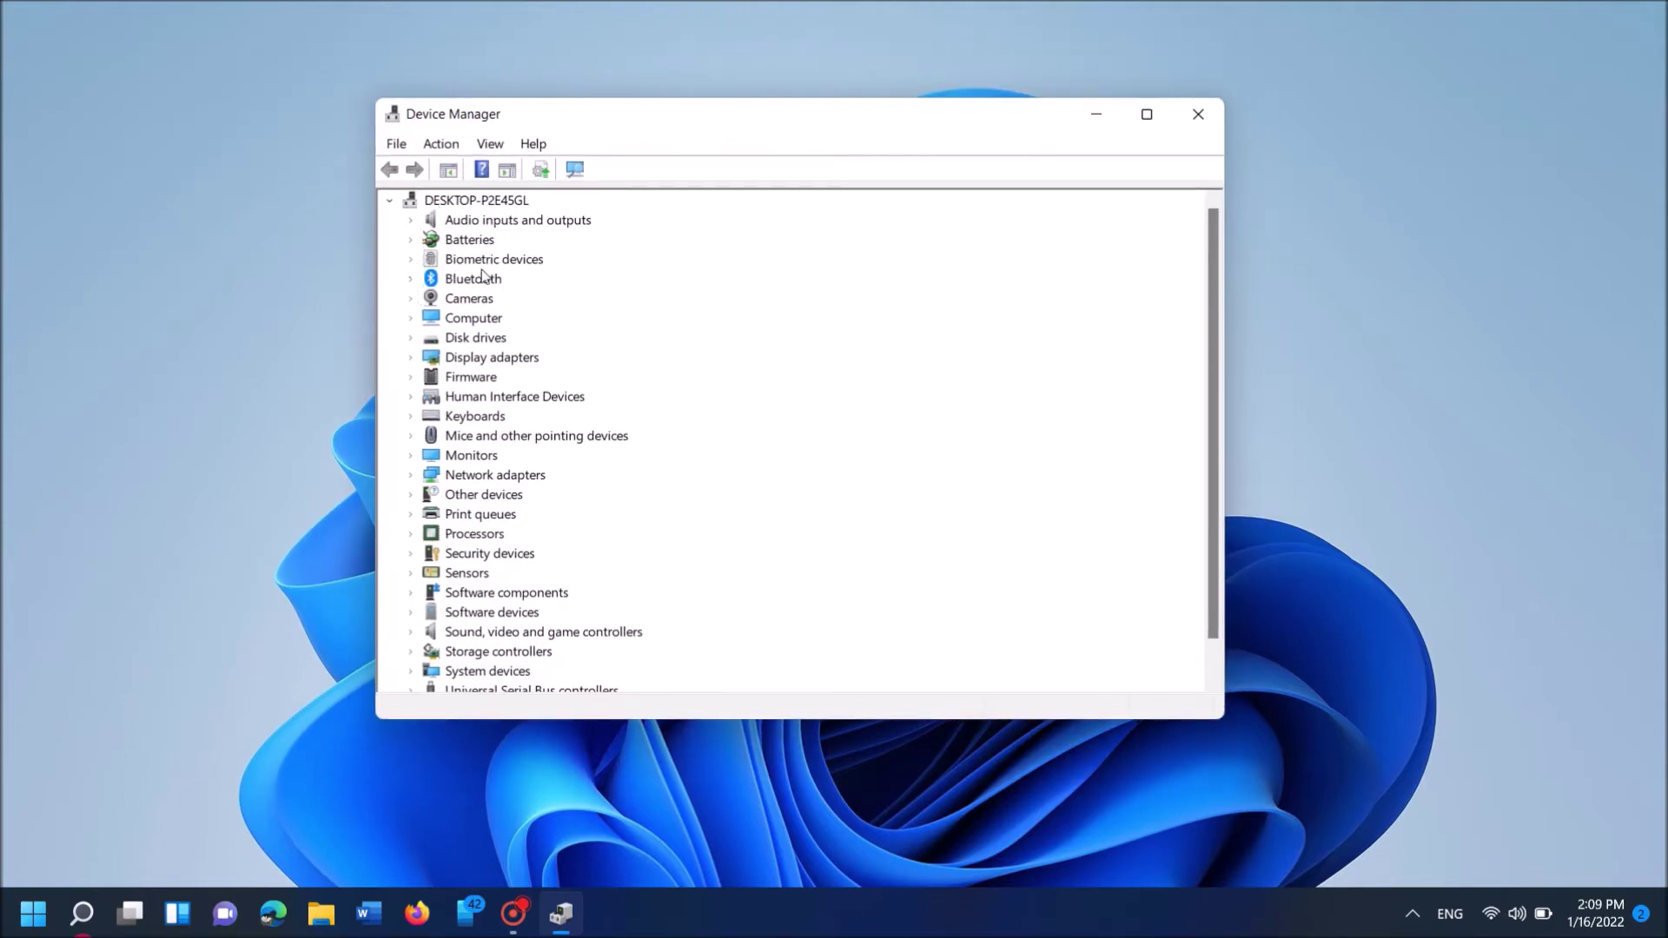
pyautogui.click(410, 279)
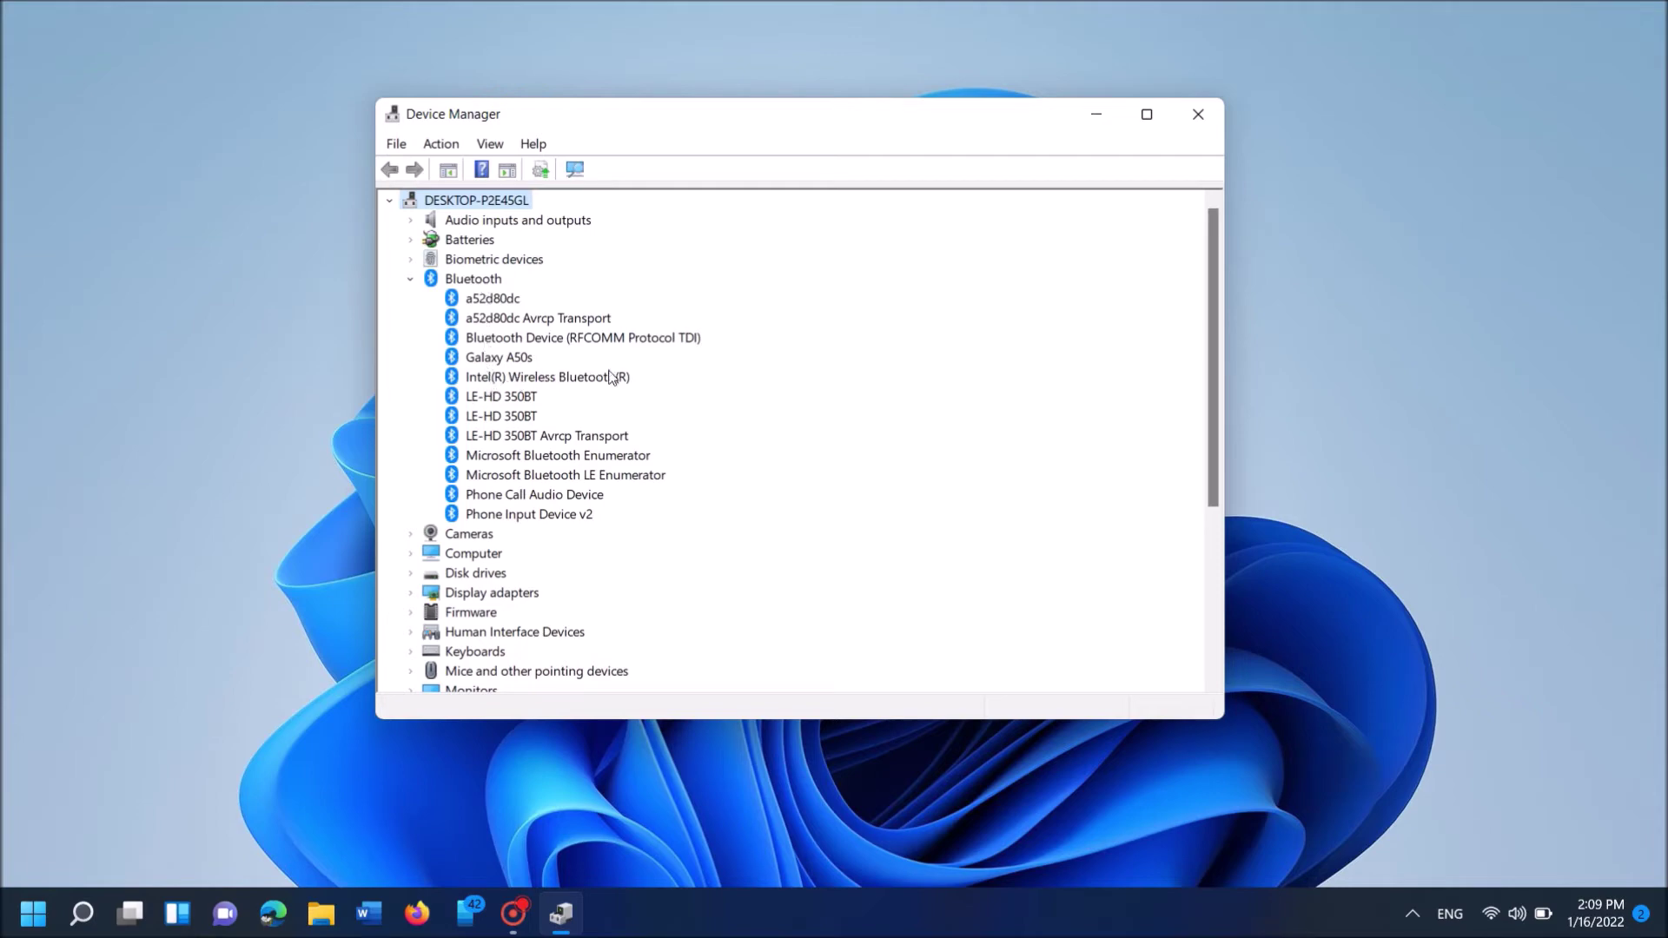
pyautogui.click(499, 382)
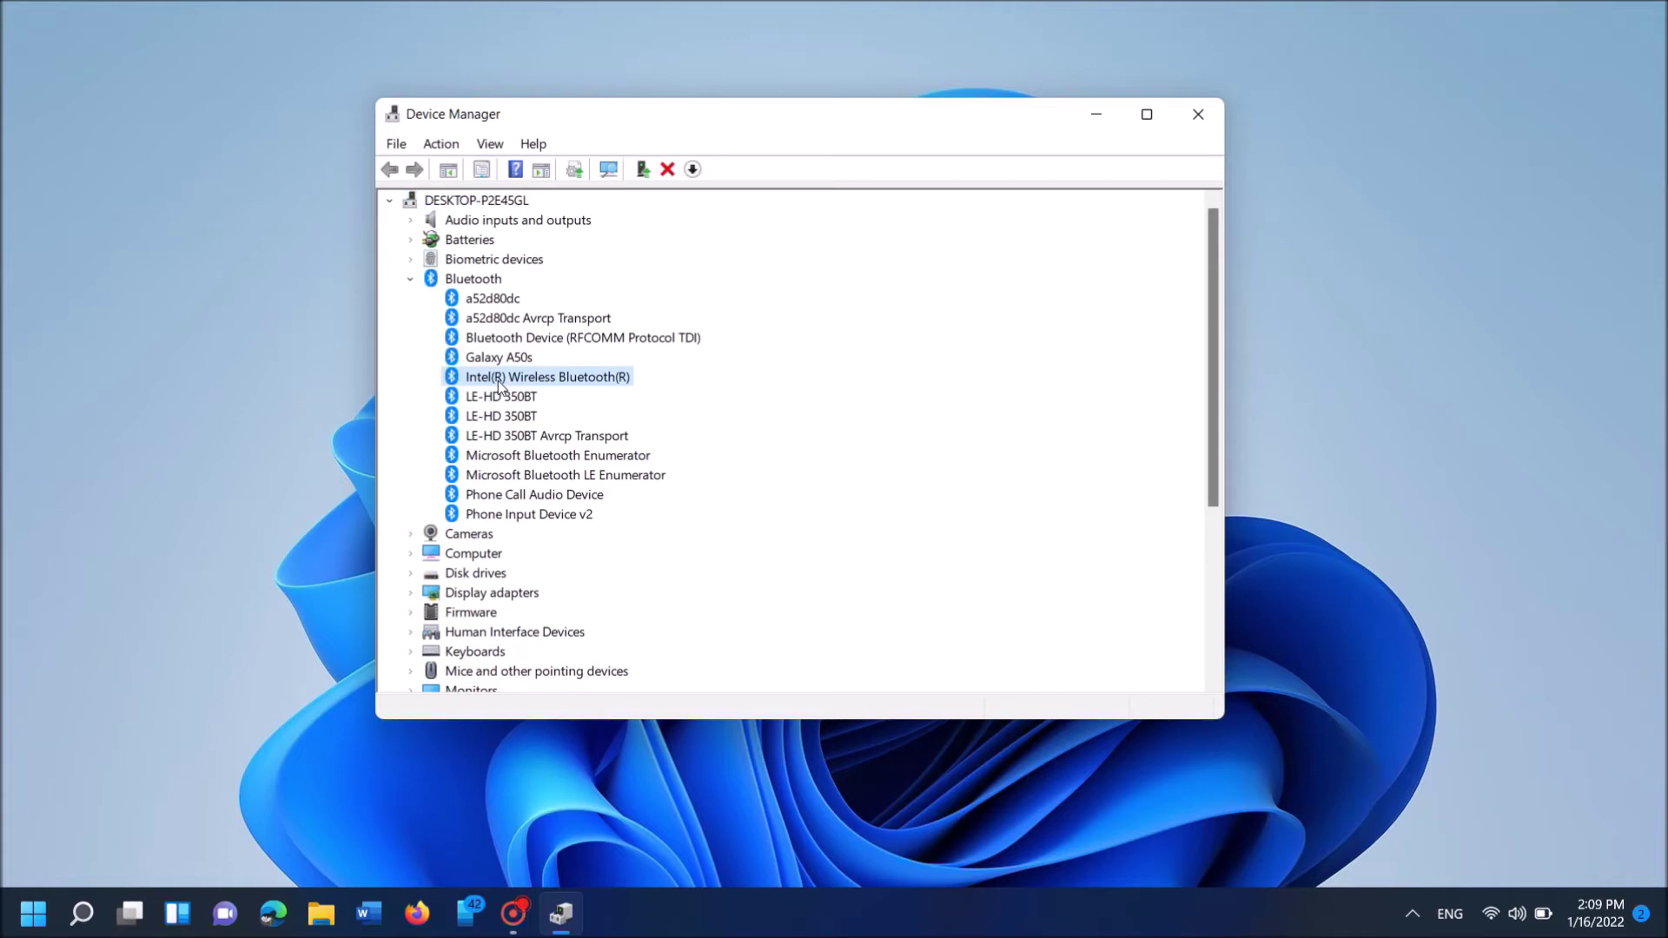
pyautogui.rightClick(498, 382)
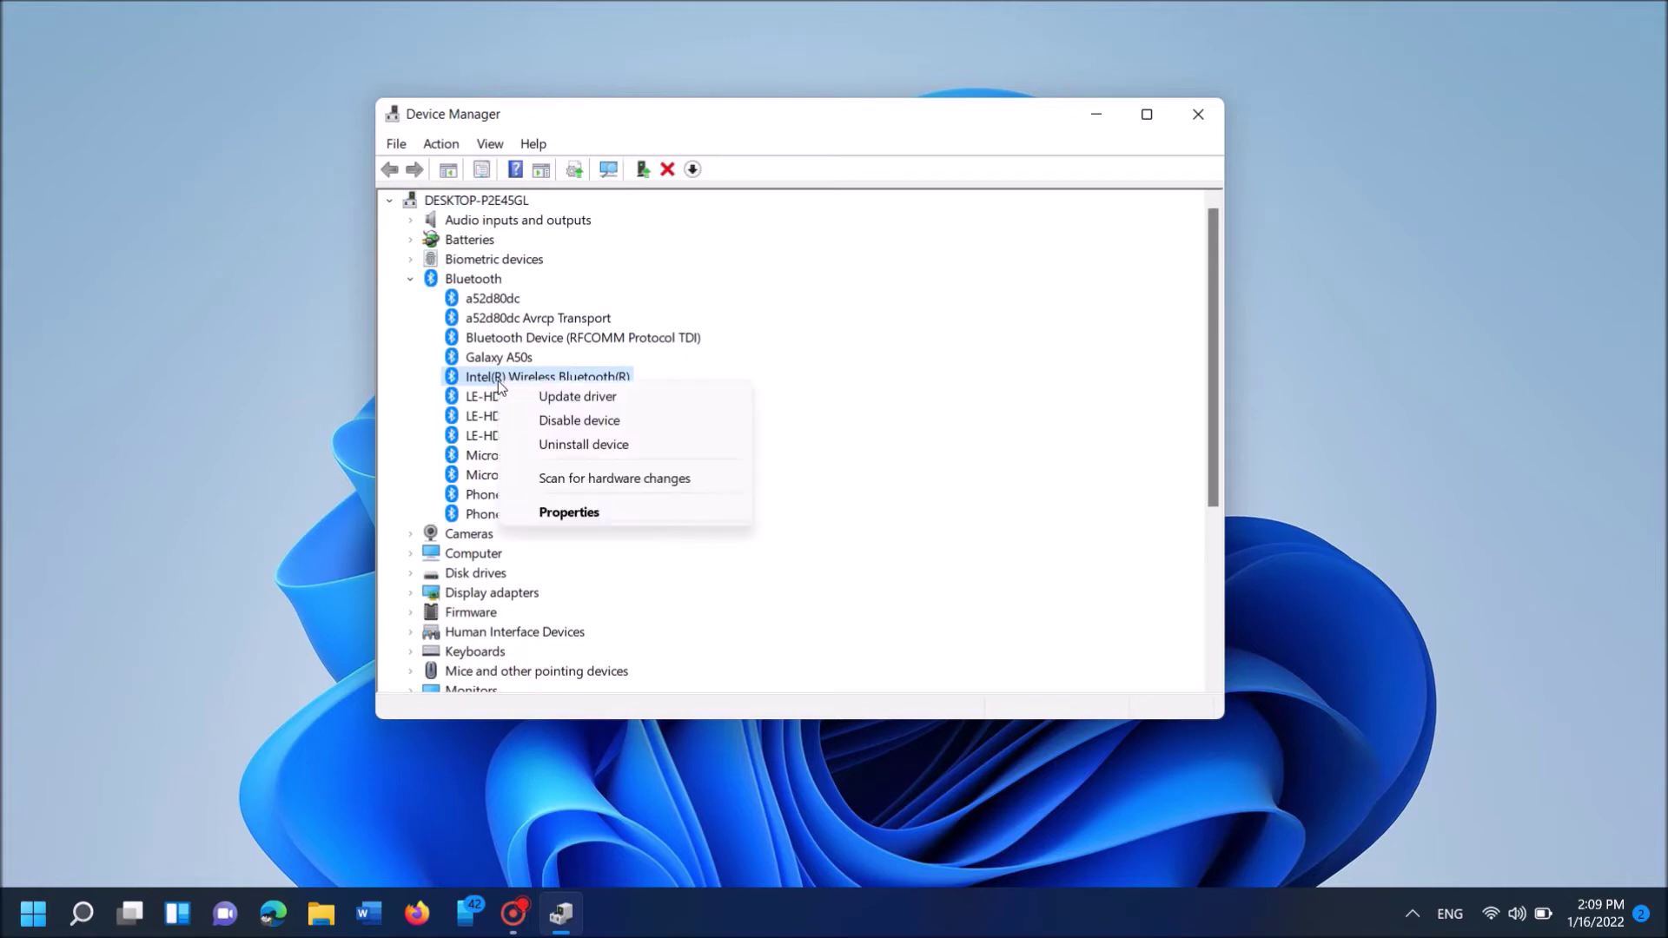
# Disable the Intel(R) Wireless Bluetooth(R) adapter, confirm, then enable it again.
pyautogui.click(581, 429)
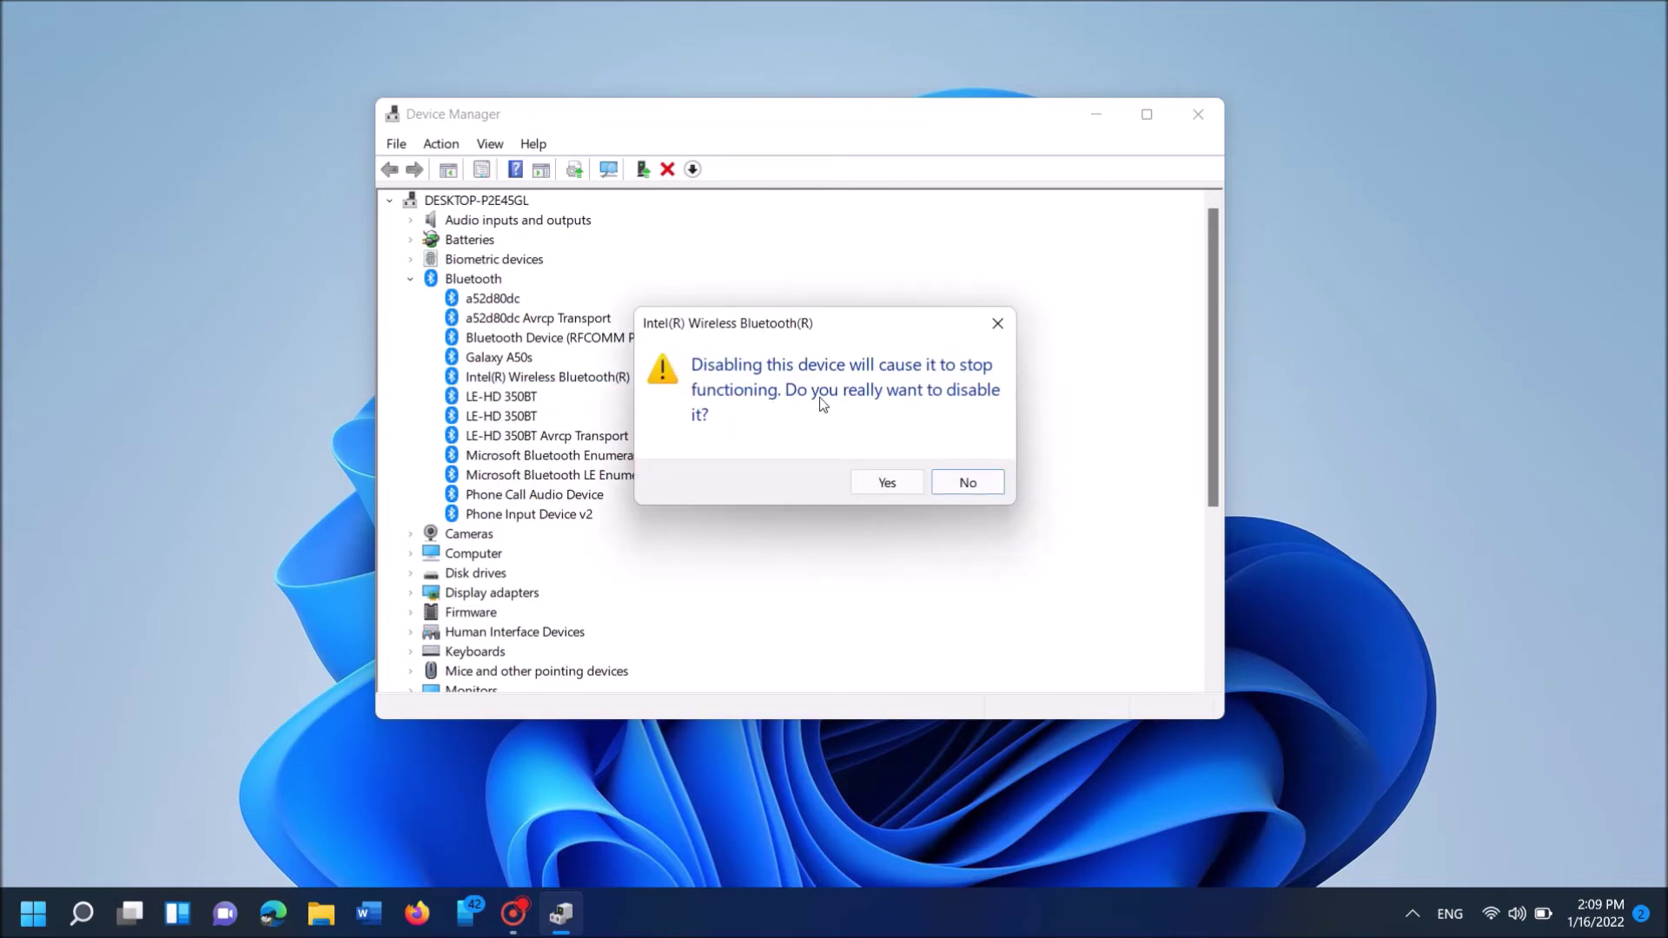
pyautogui.click(887, 483)
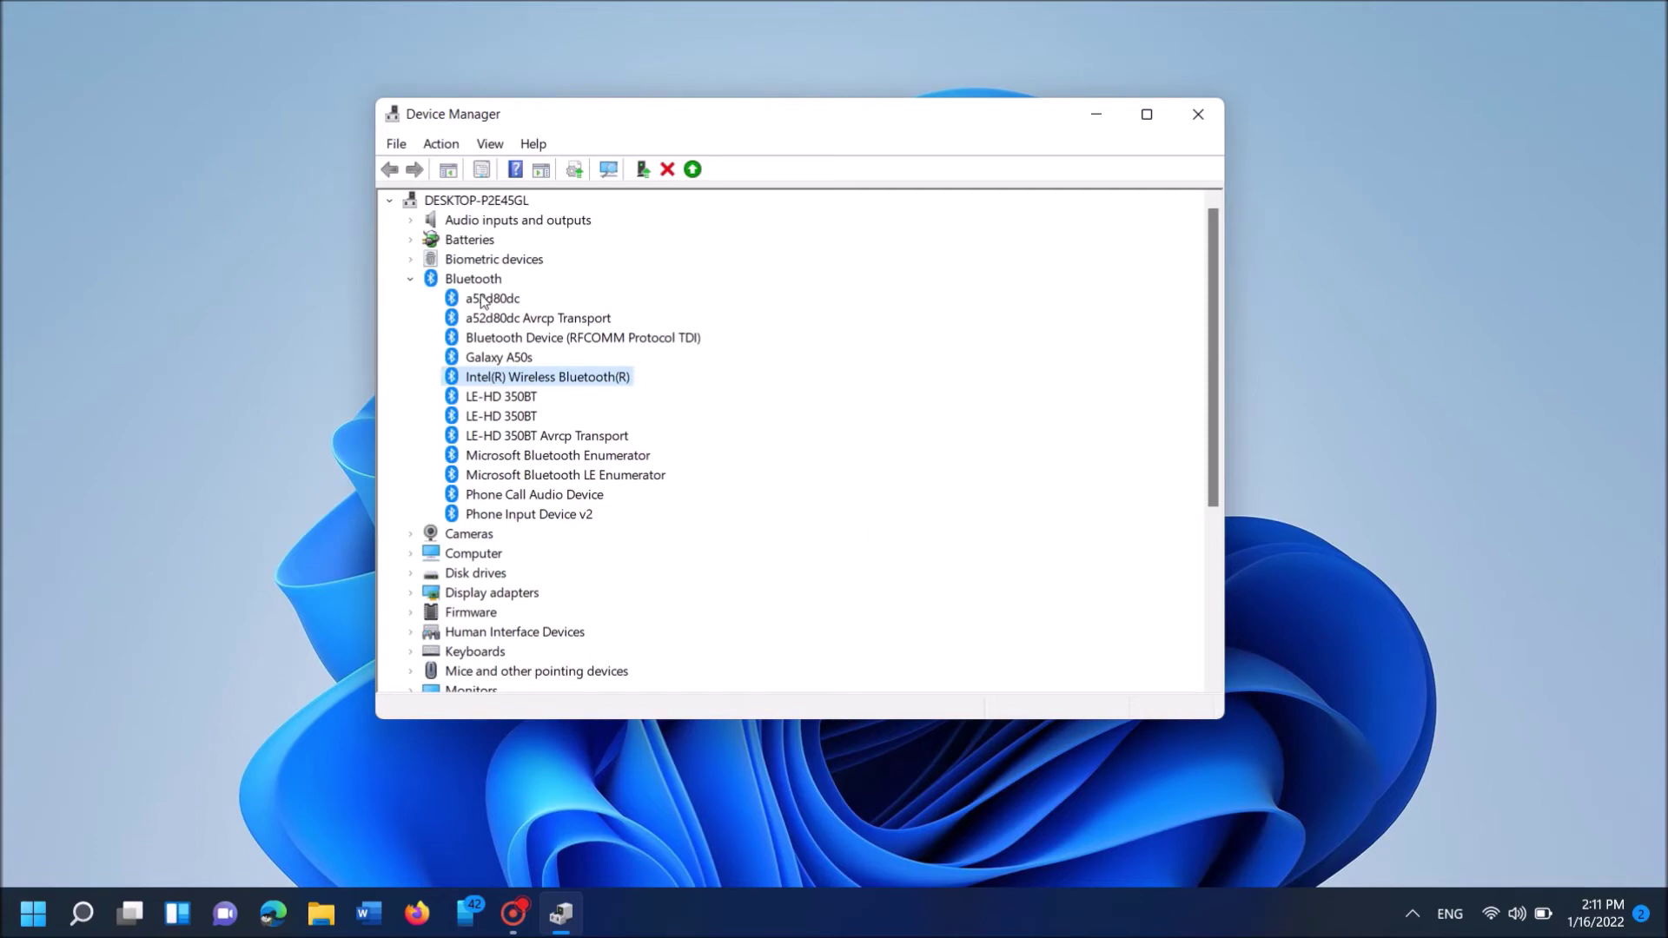
pyautogui.rightClick(500, 380)
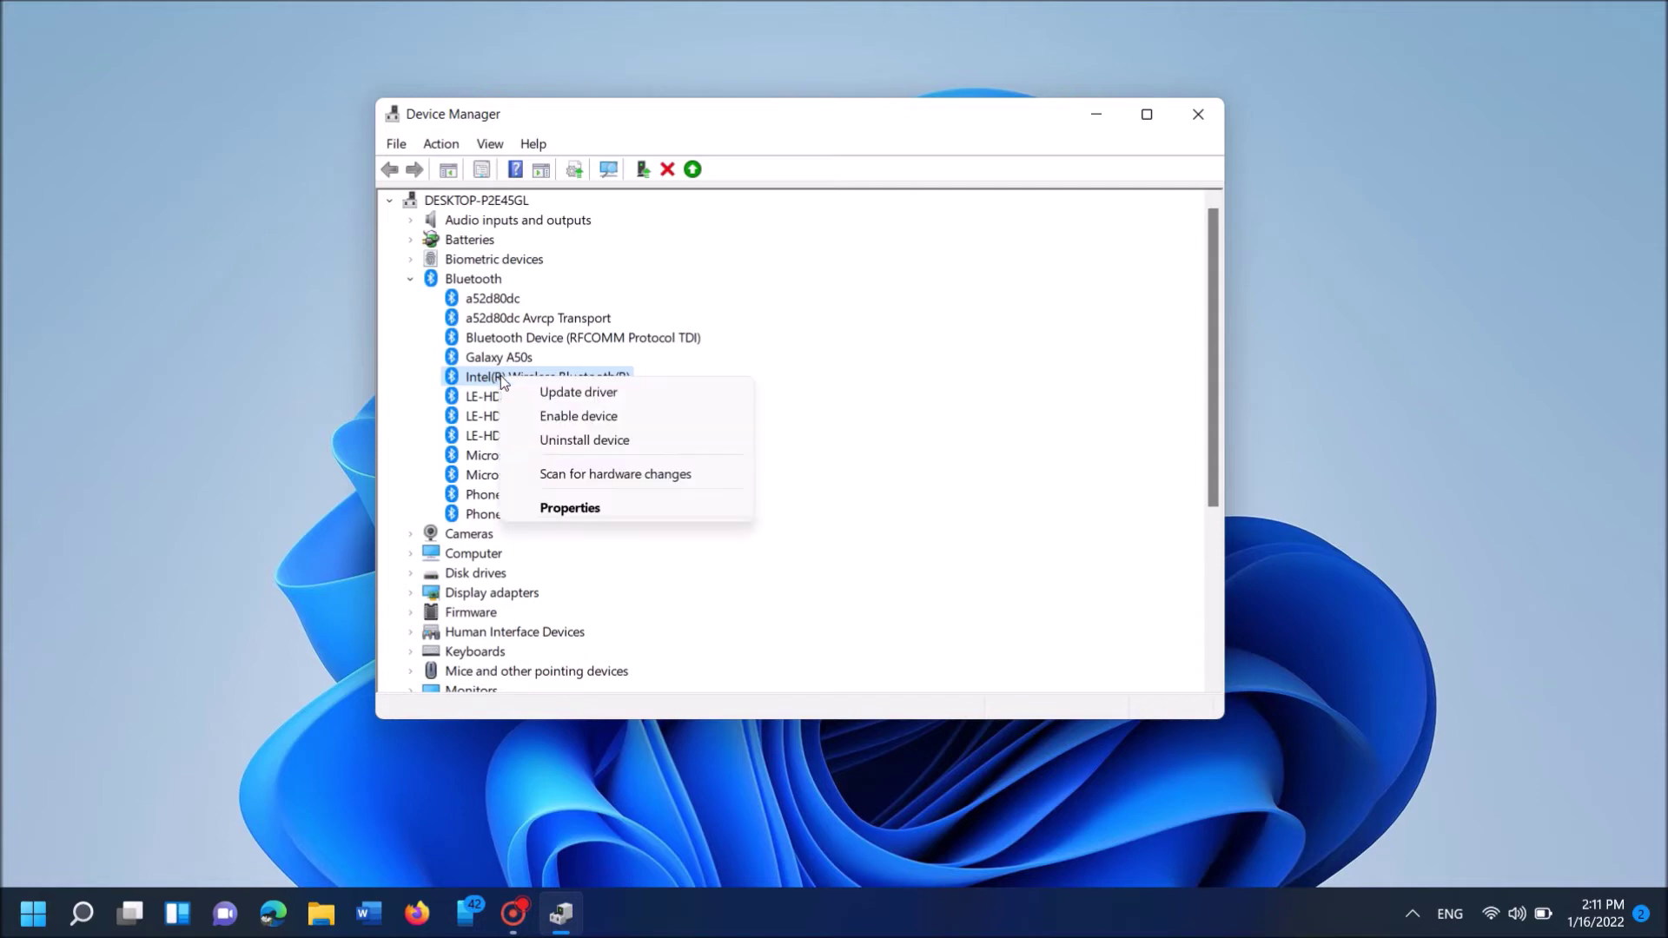
pyautogui.click(557, 418)
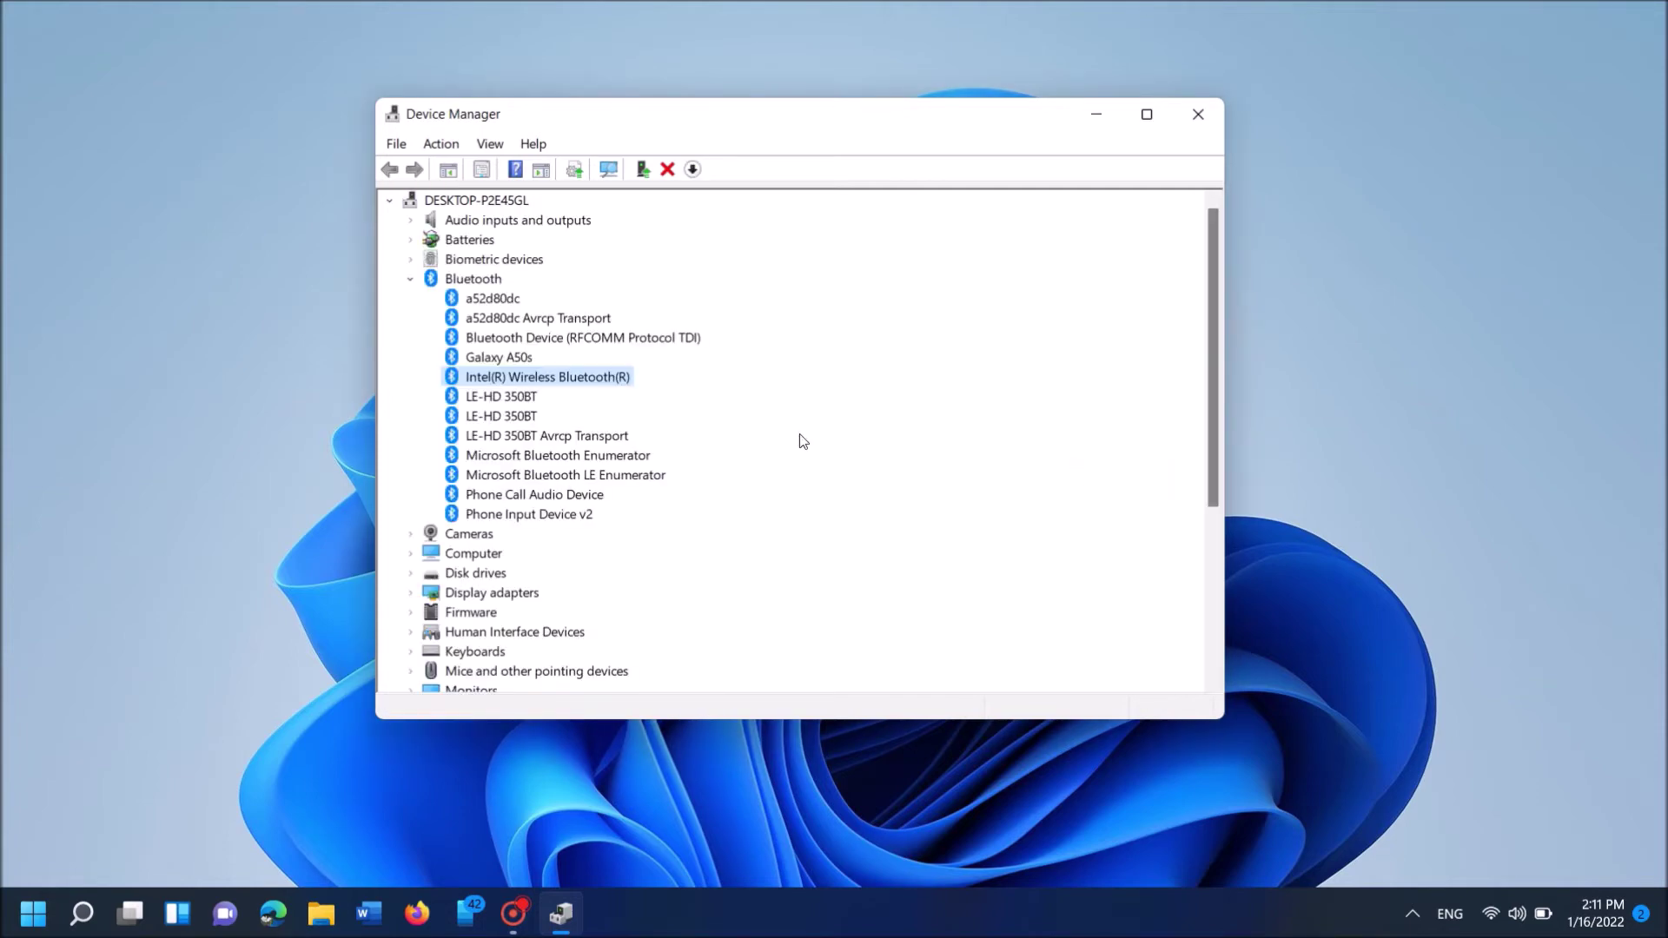
# Search automatically for a newer Intel Bluetooth driver, then return to the driver-search choices.
pyautogui.rightClick(531, 382)
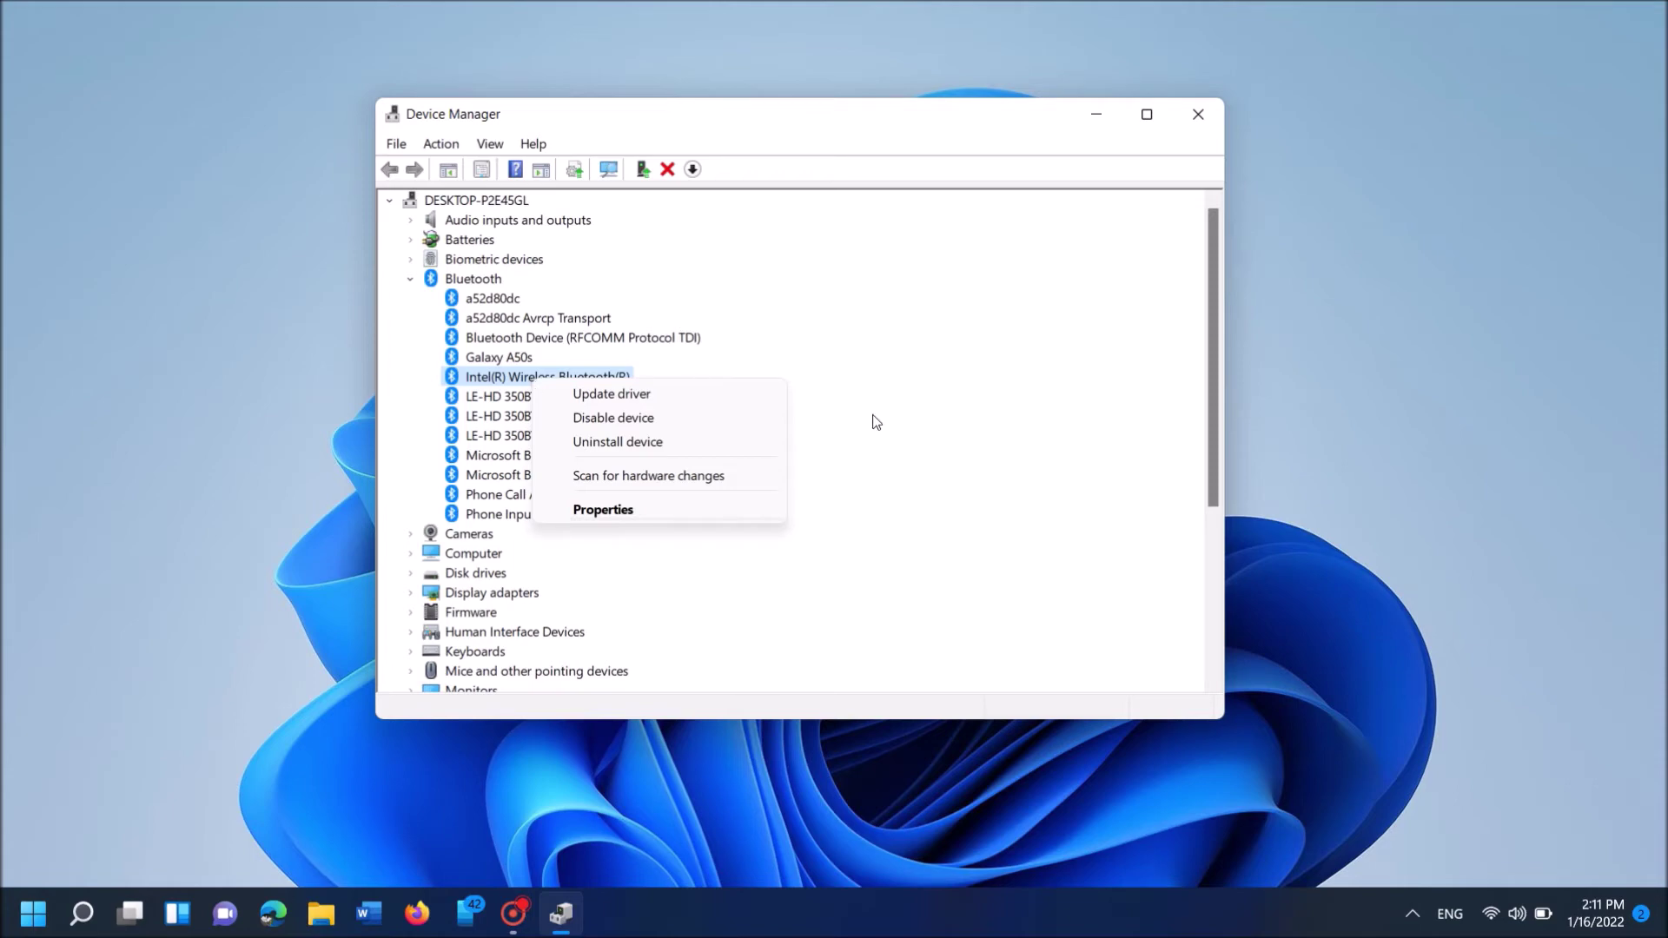
pyautogui.rightClick(481, 379)
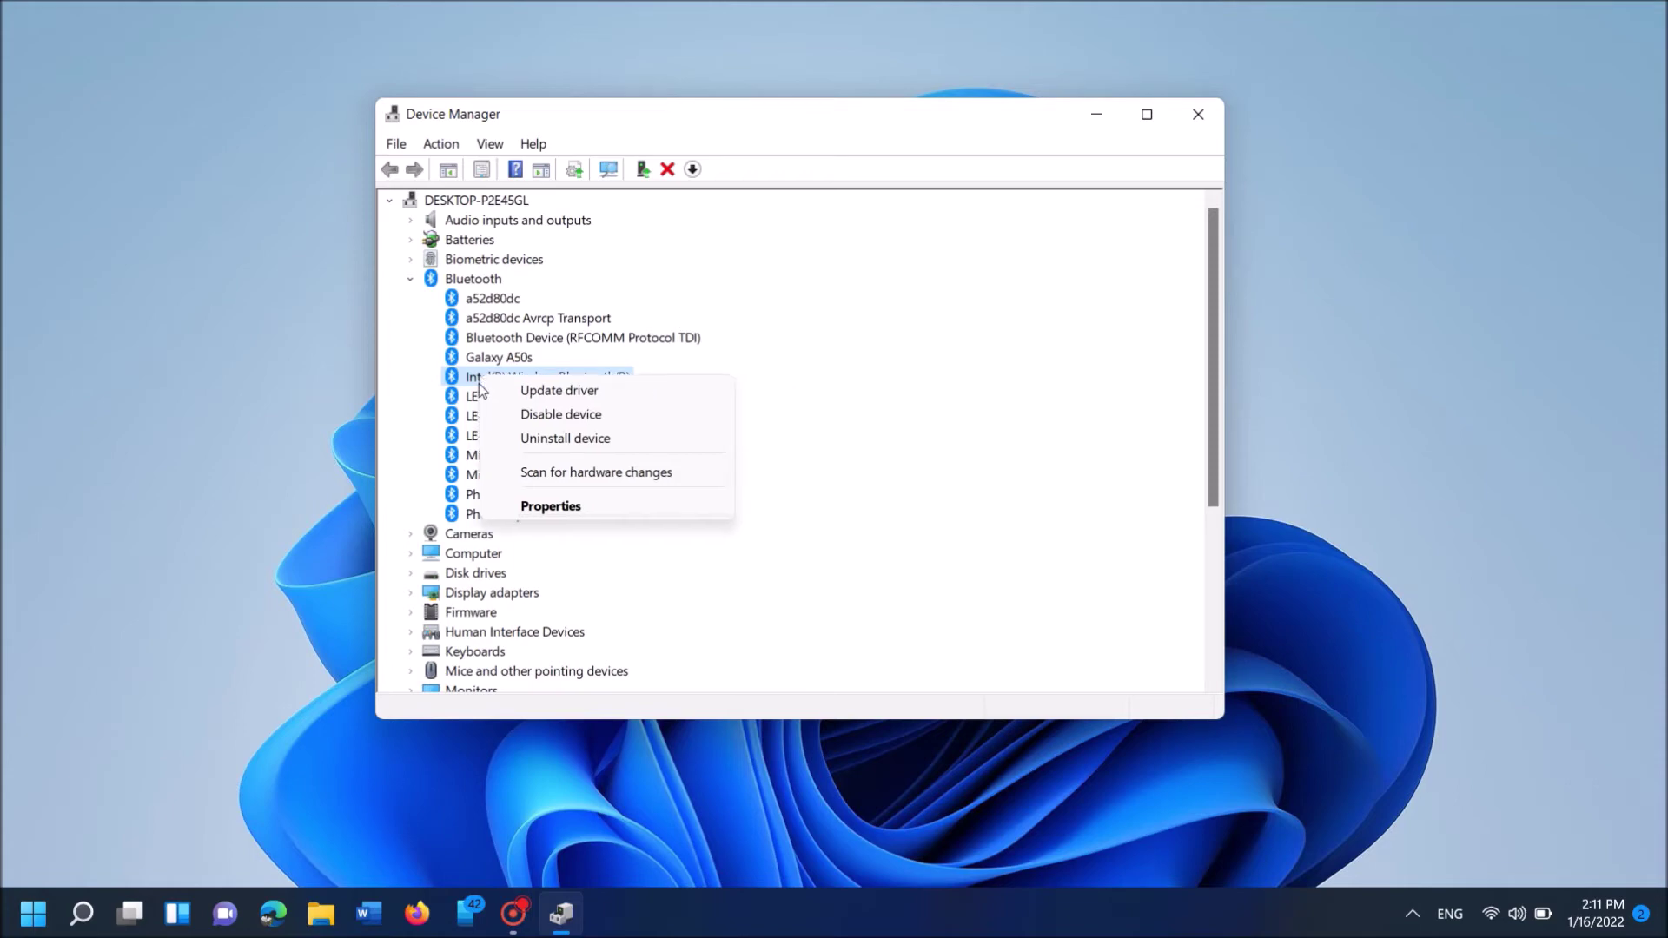
pyautogui.click(560, 397)
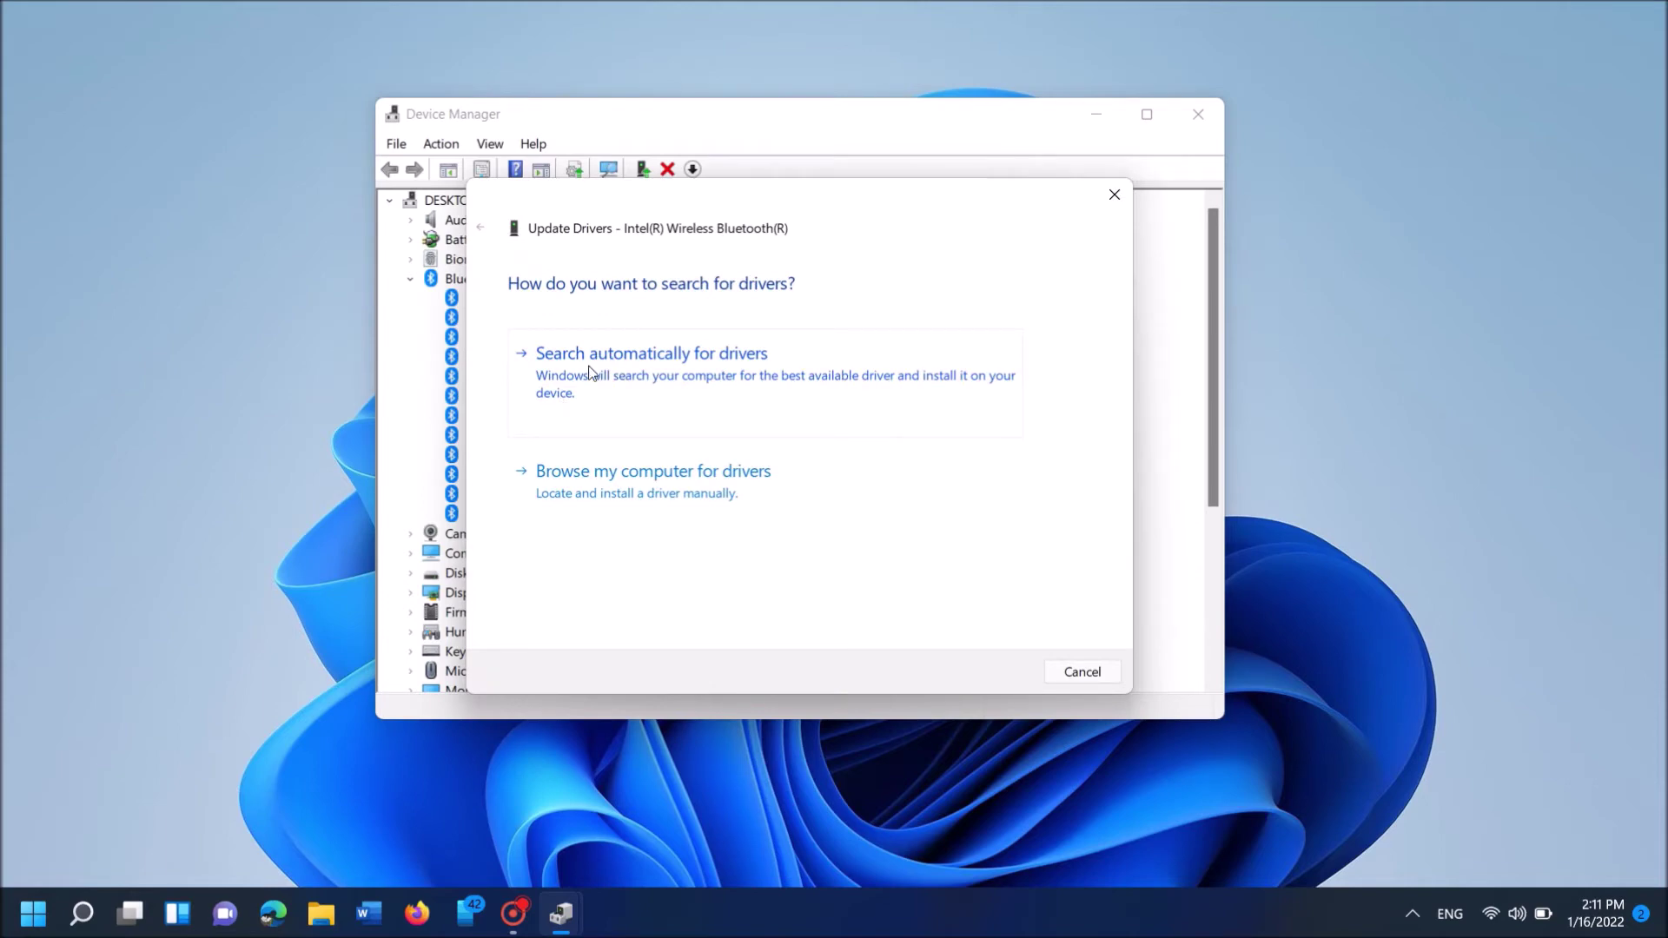
pyautogui.click(625, 375)
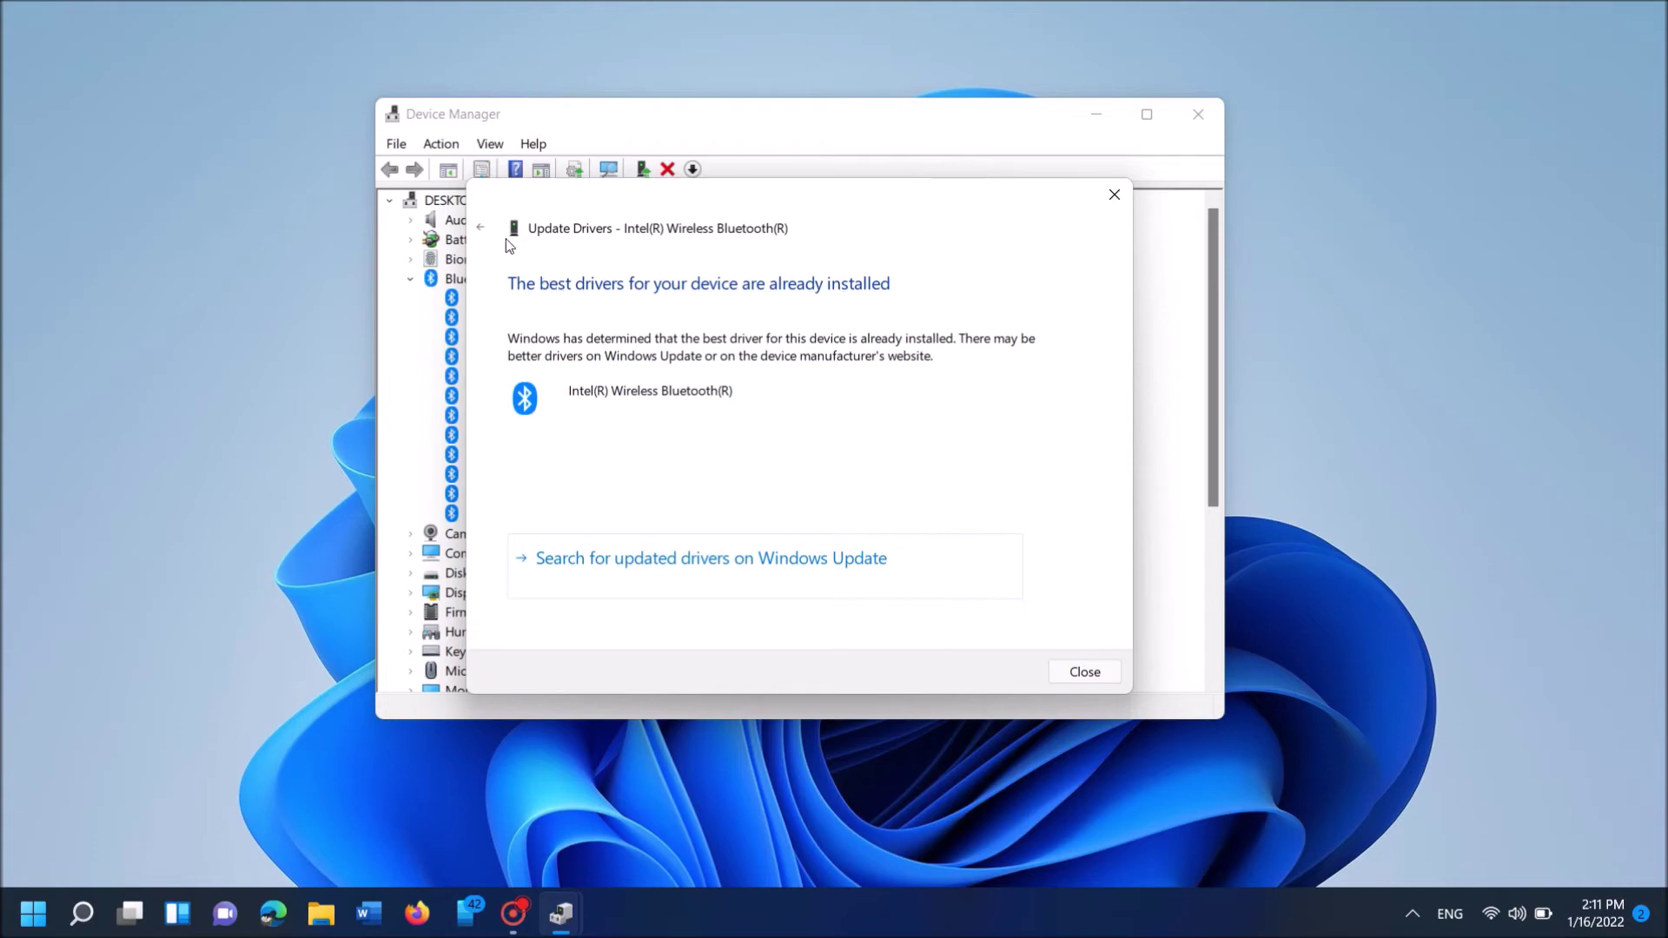
pyautogui.click(481, 228)
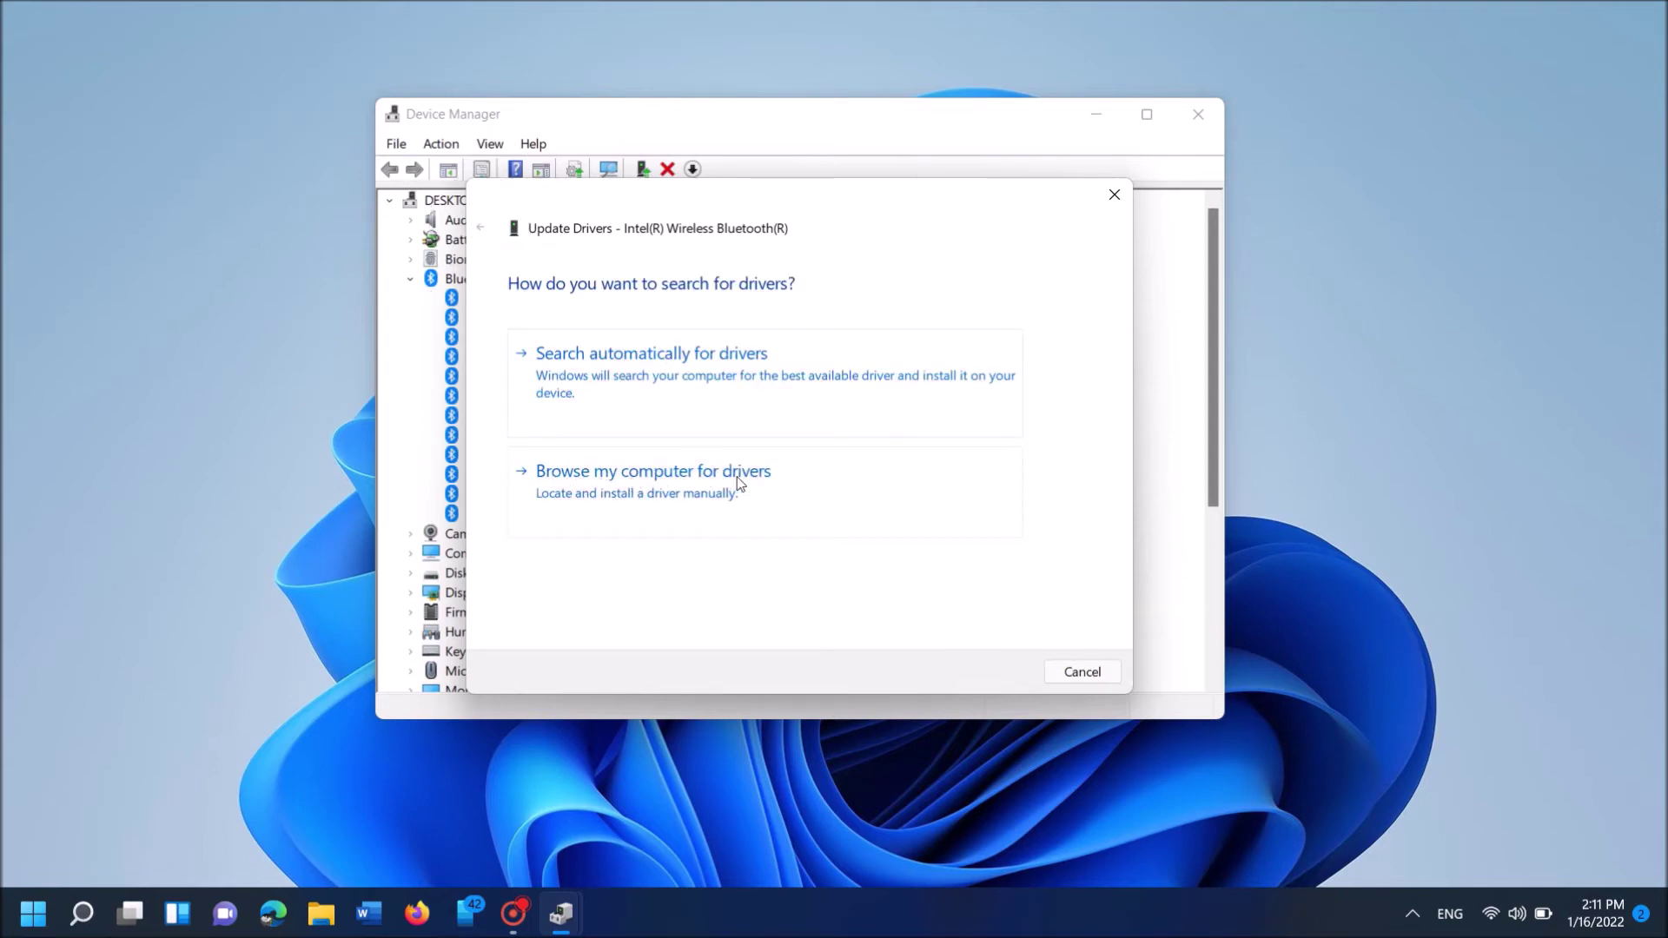
# Reinstall the Intel(R) Wireless Bluetooth(R) driver picked from the computer's compatible driver list.
pyautogui.click(645, 489)
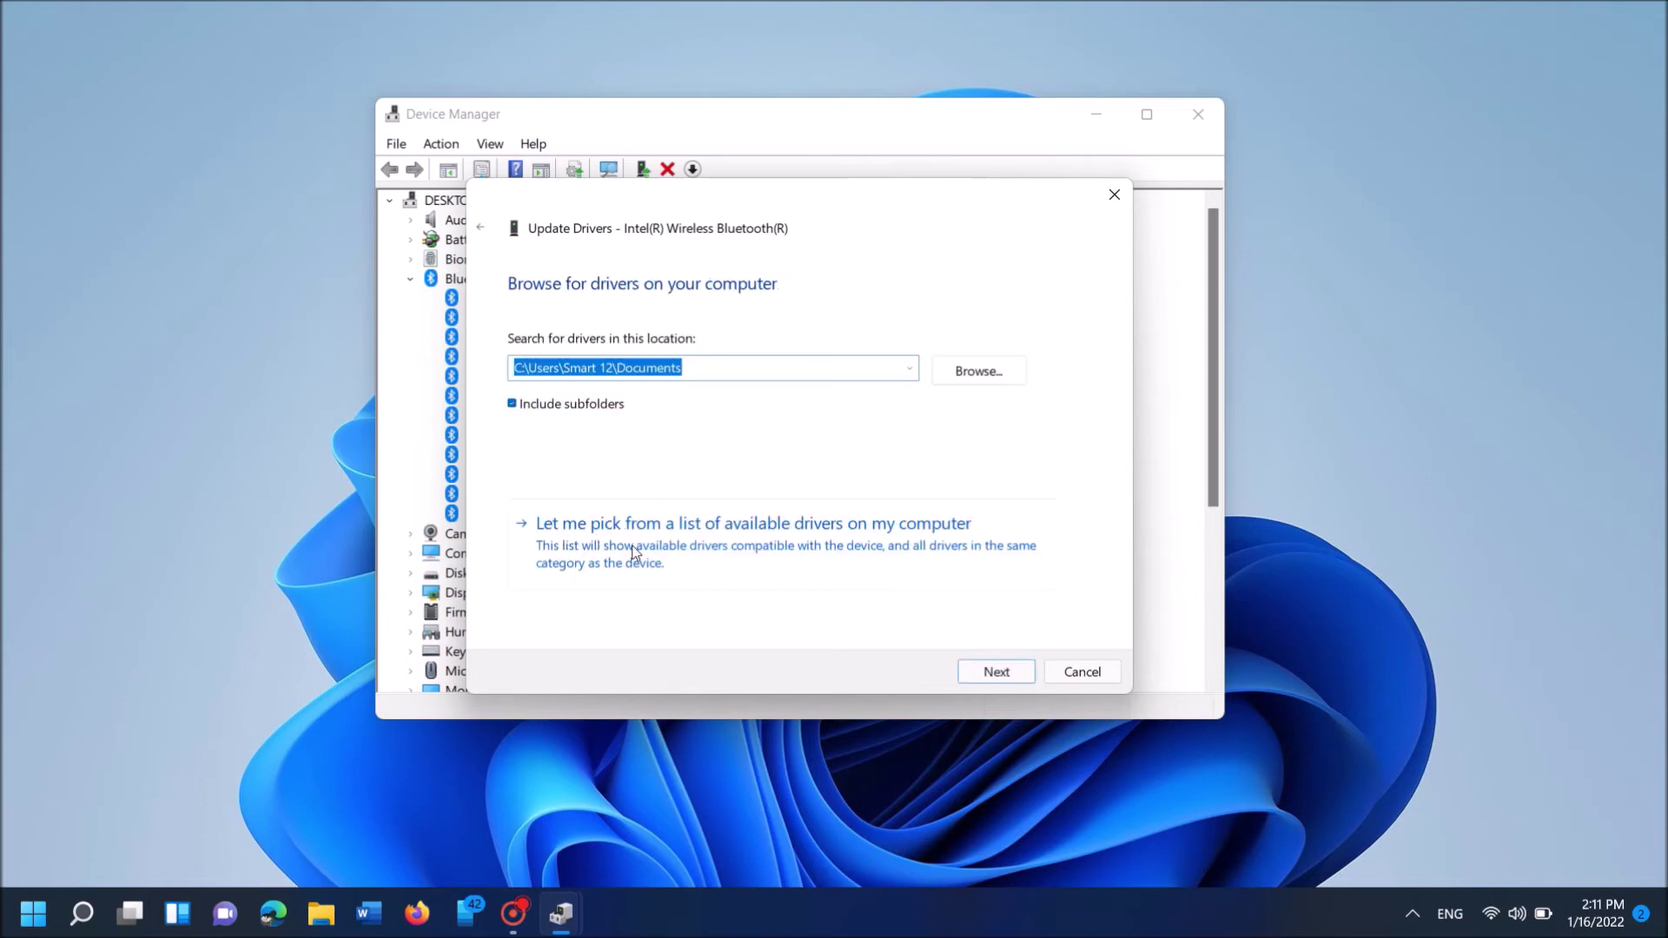
pyautogui.click(914, 547)
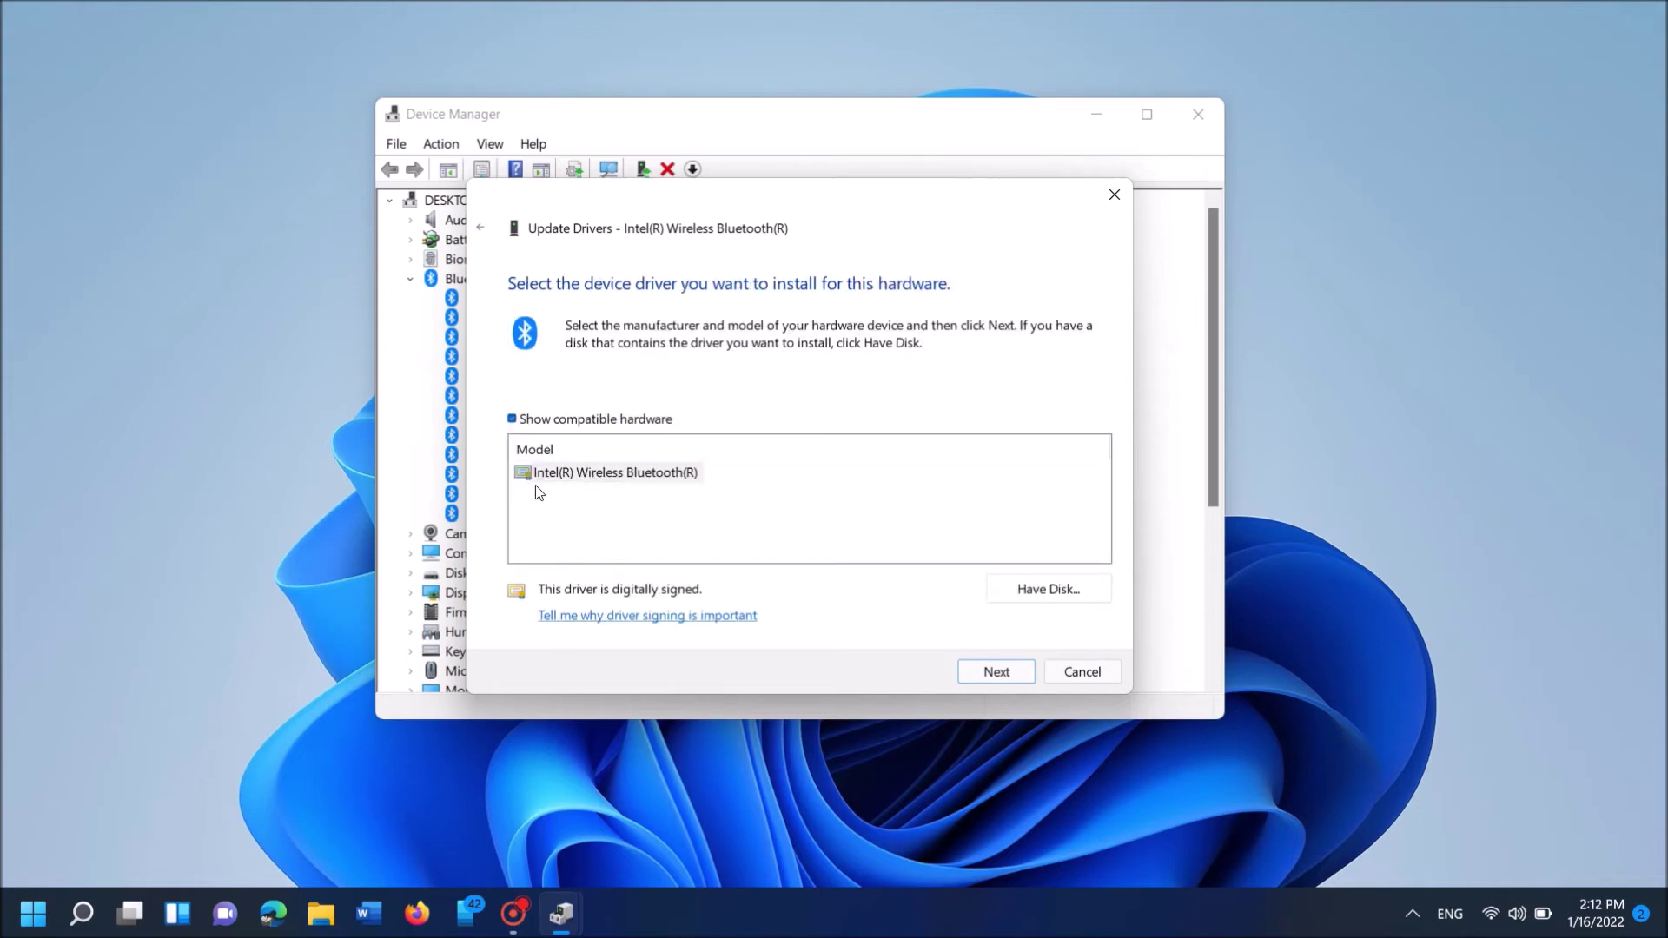
pyautogui.click(606, 482)
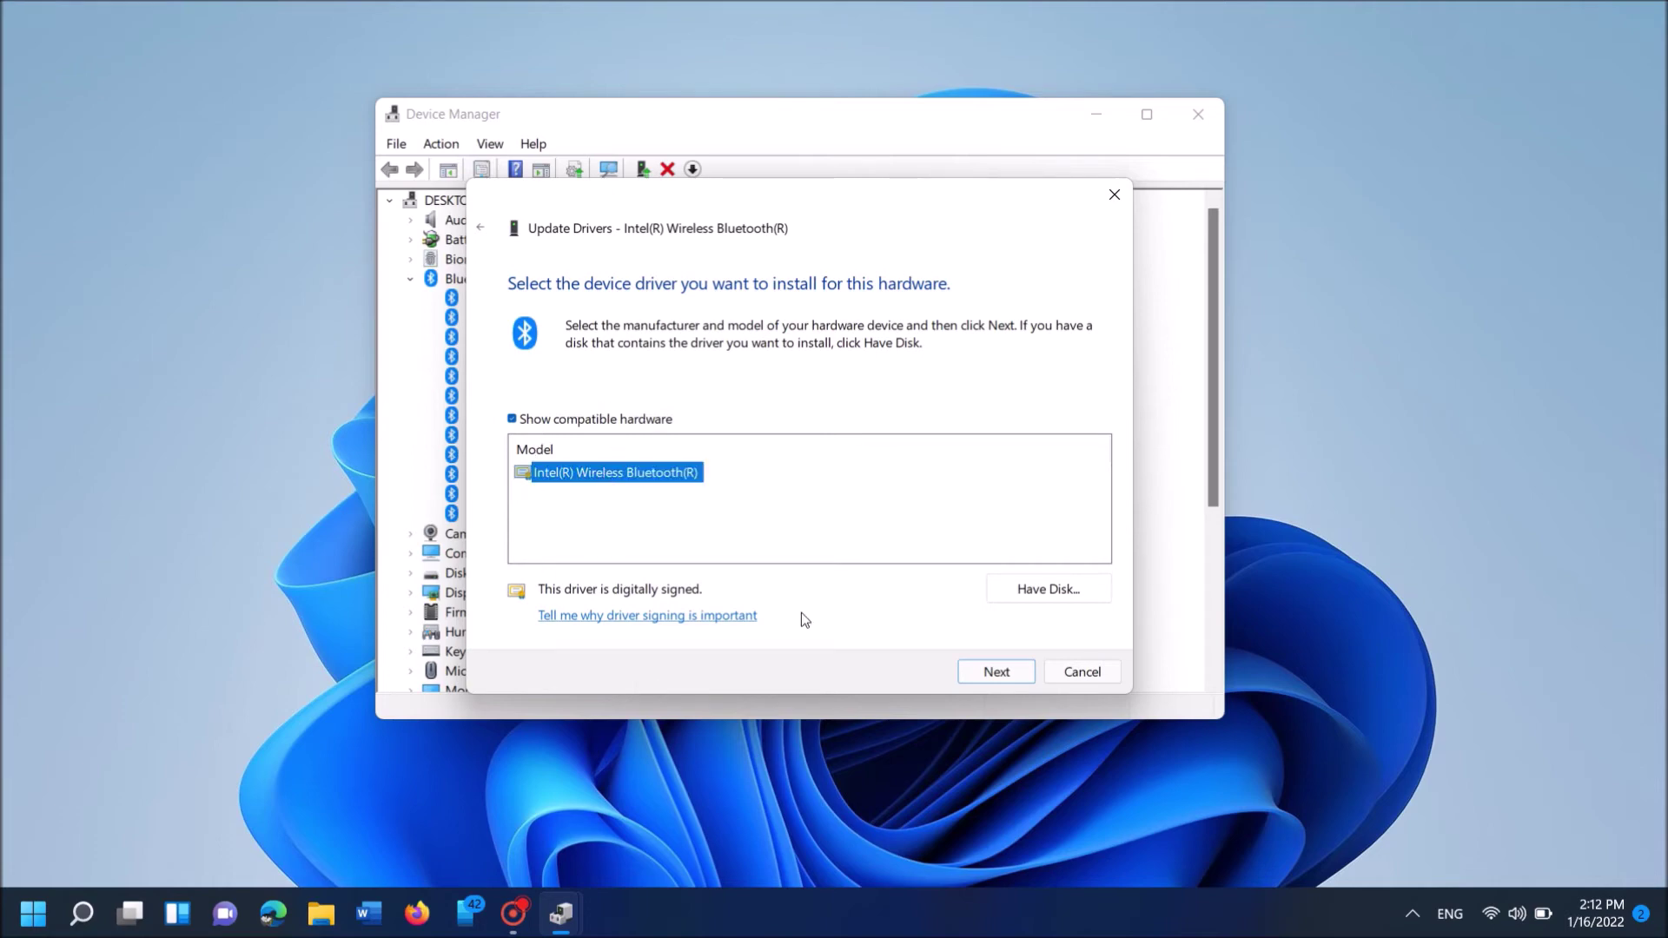
pyautogui.click(990, 672)
pyautogui.click(999, 676)
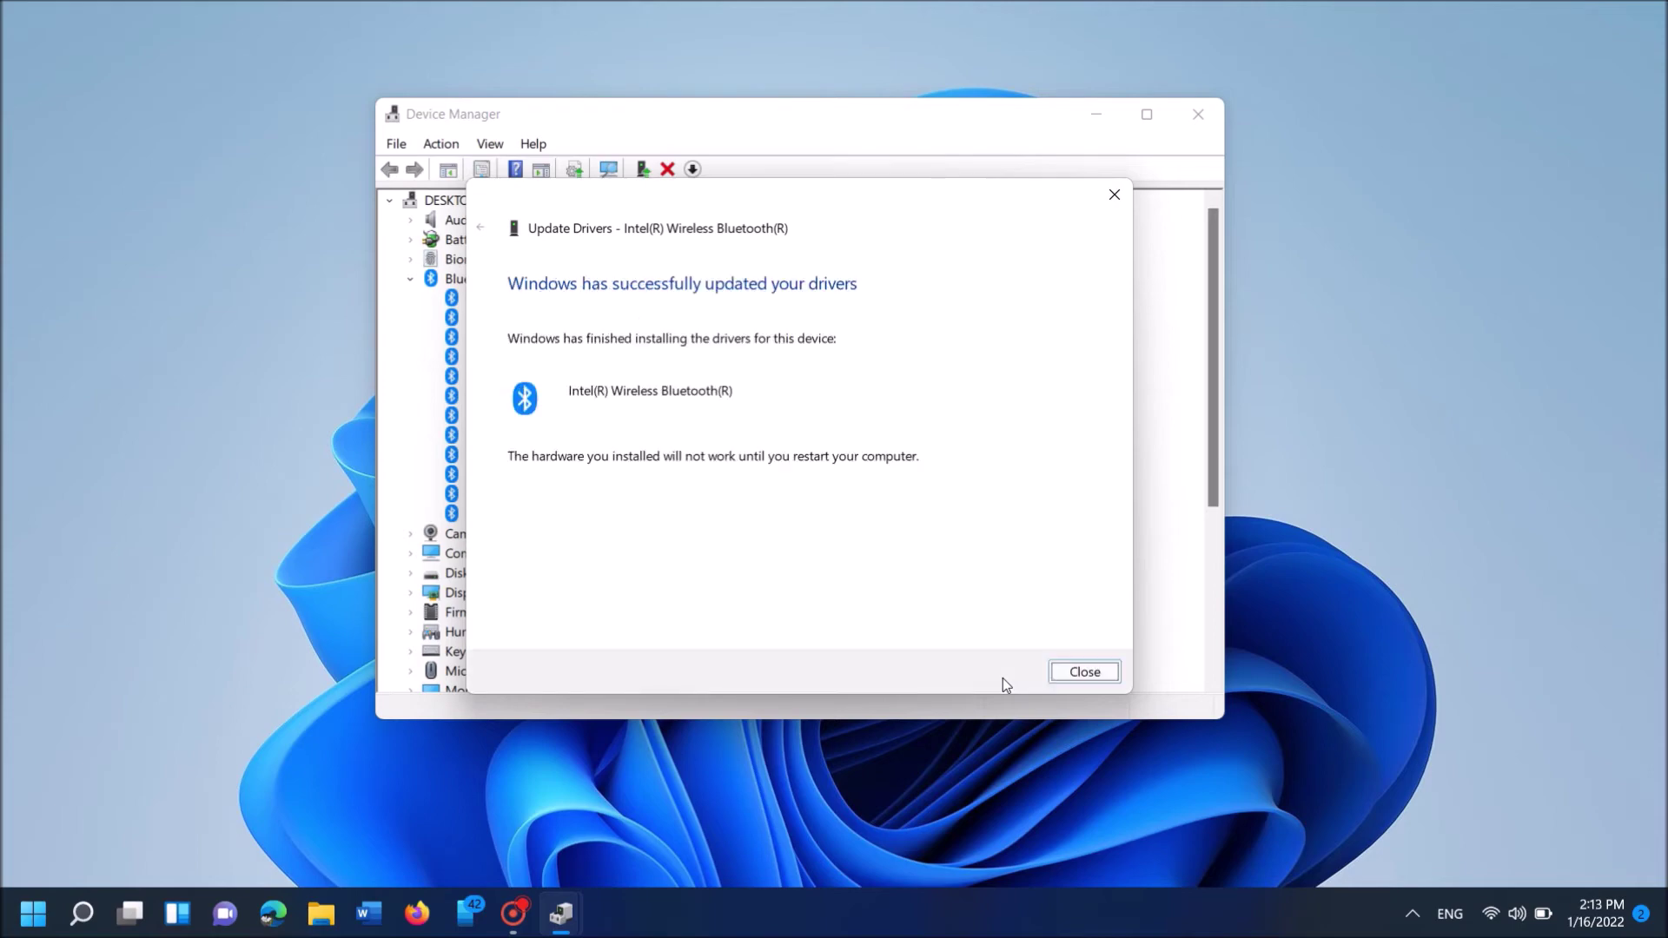
pyautogui.click(1077, 671)
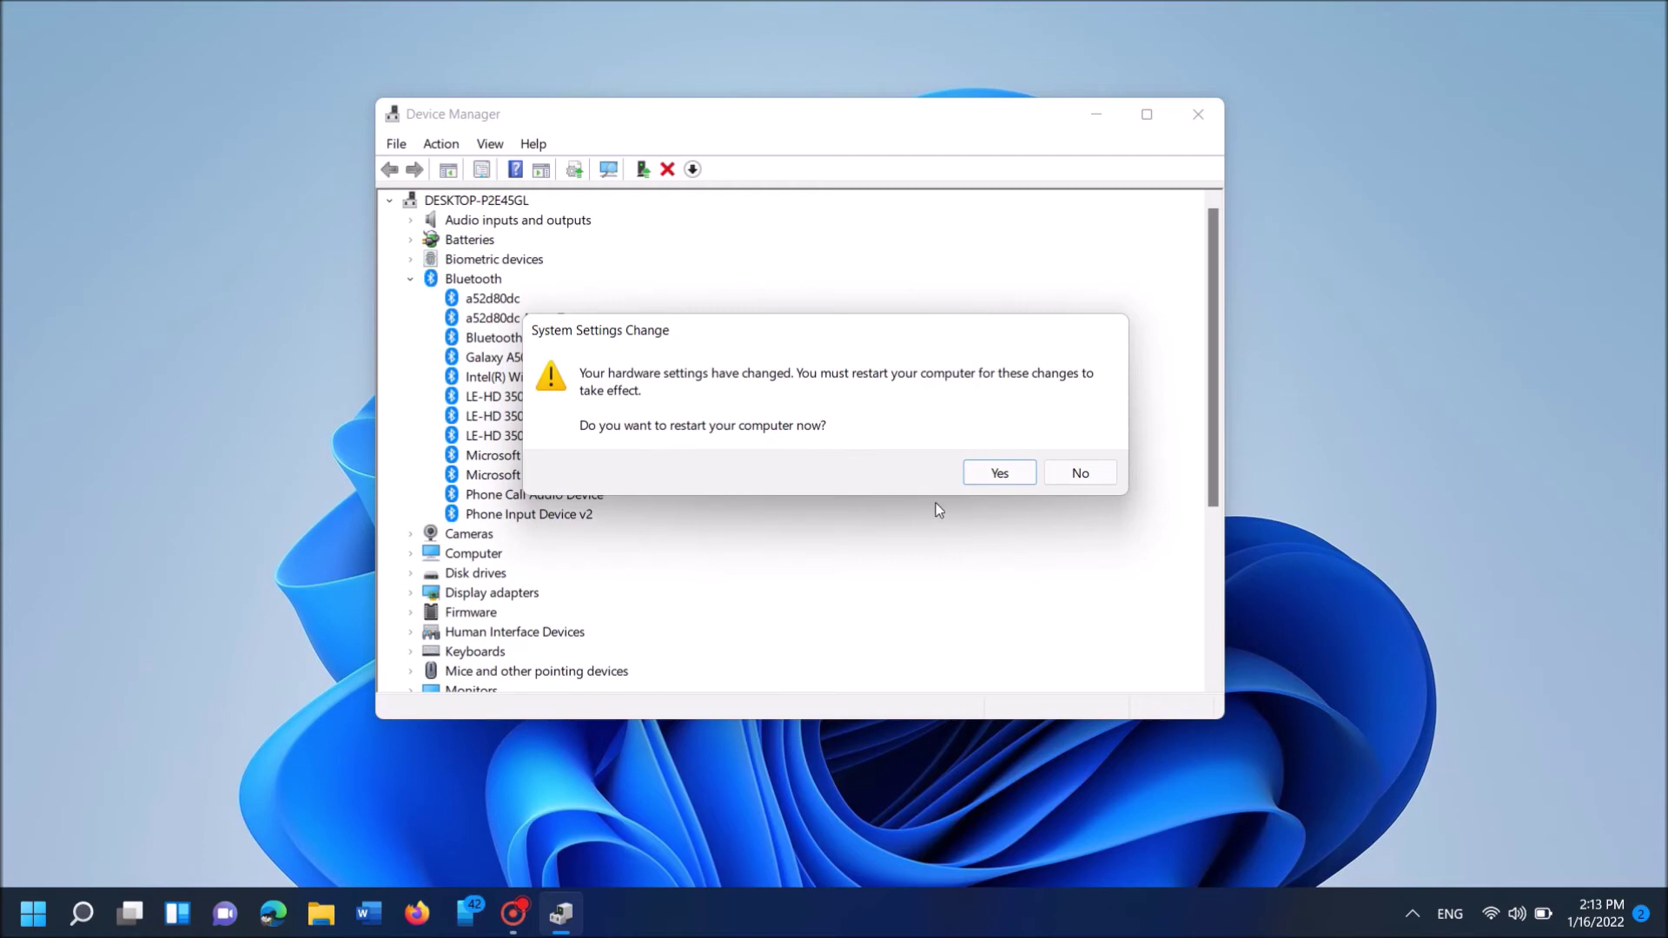
# Dismiss the restart prompt, close Device Manager, and open the Start menu's power options.
pyautogui.click(1007, 482)
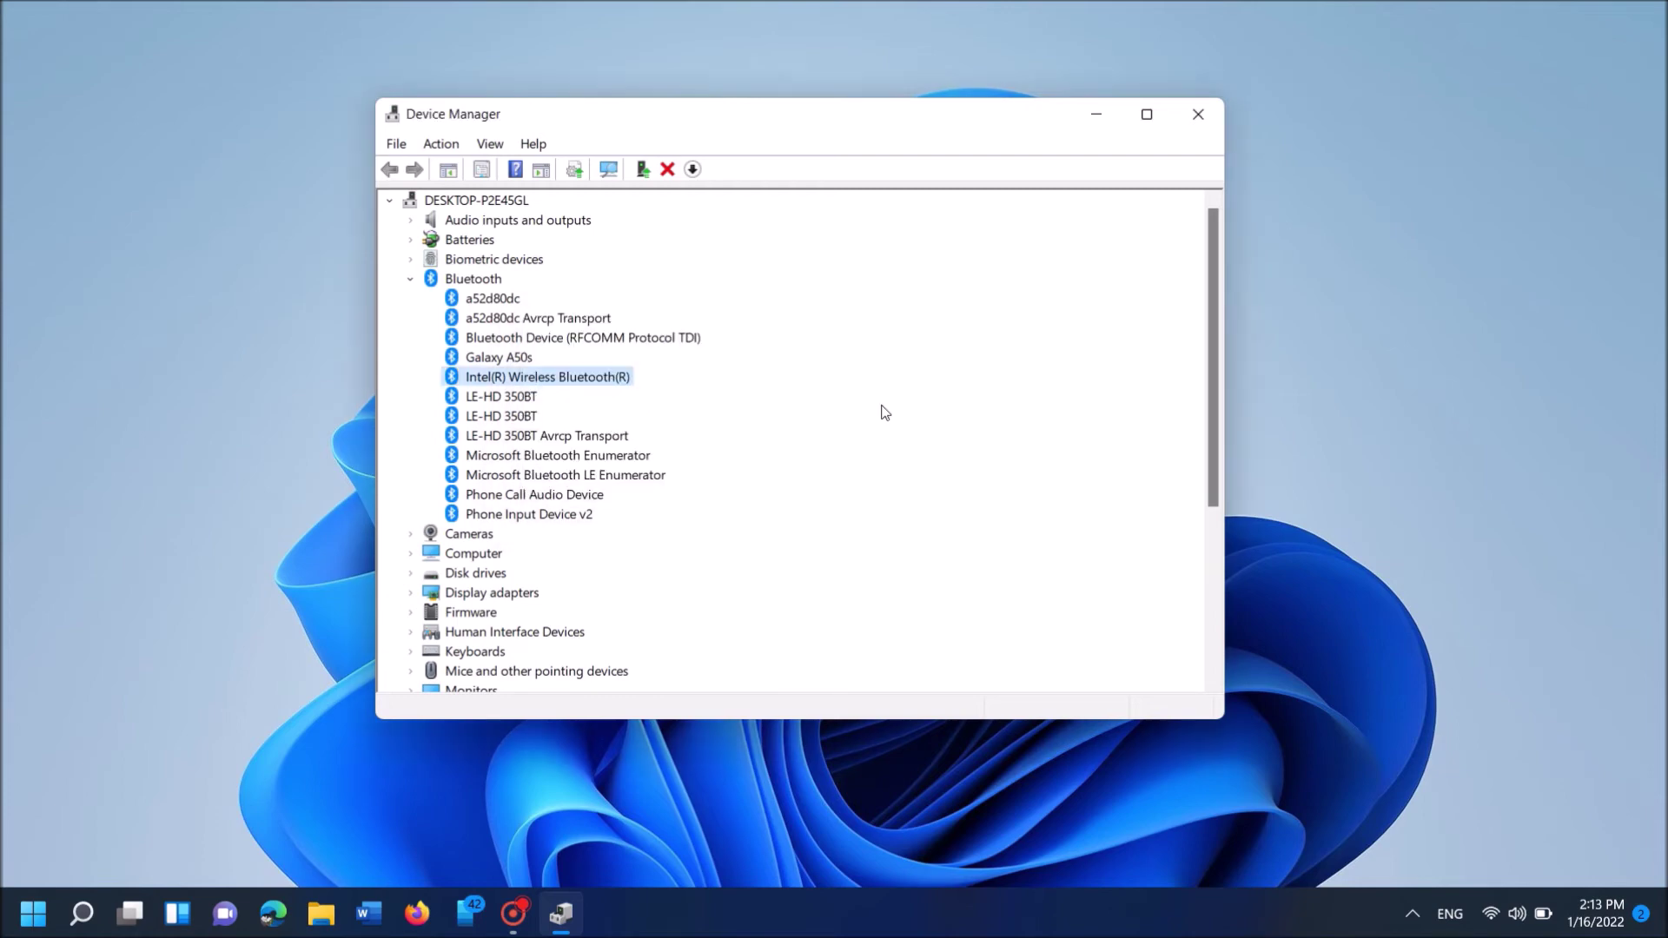
pyautogui.click(1198, 114)
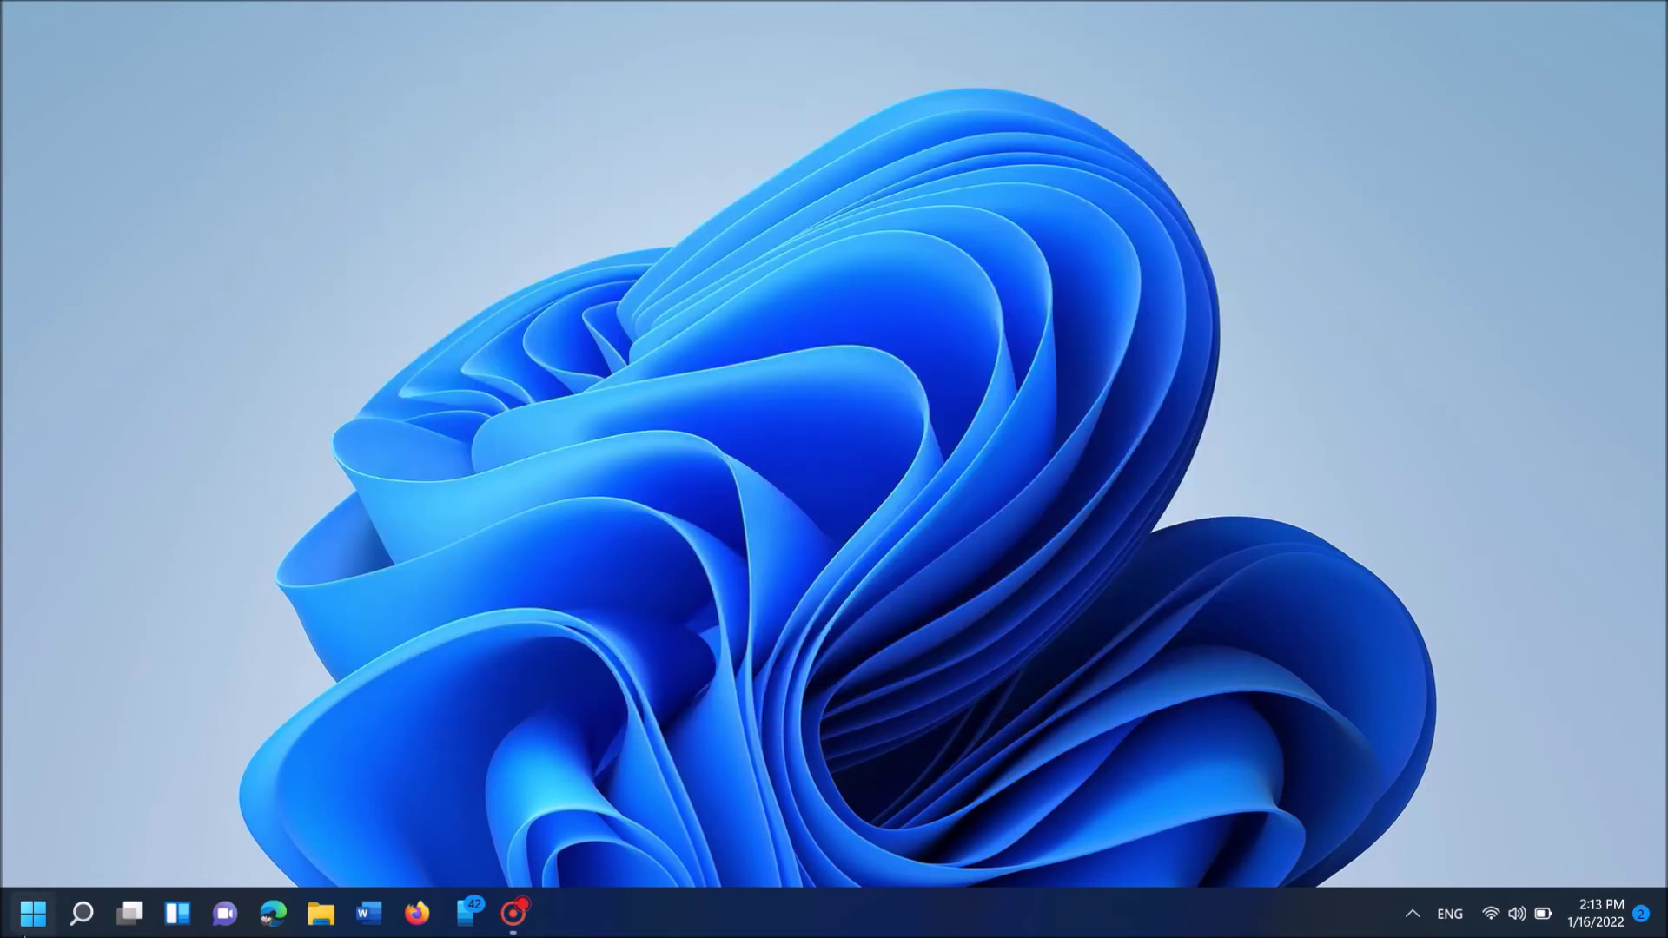
pyautogui.click(28, 923)
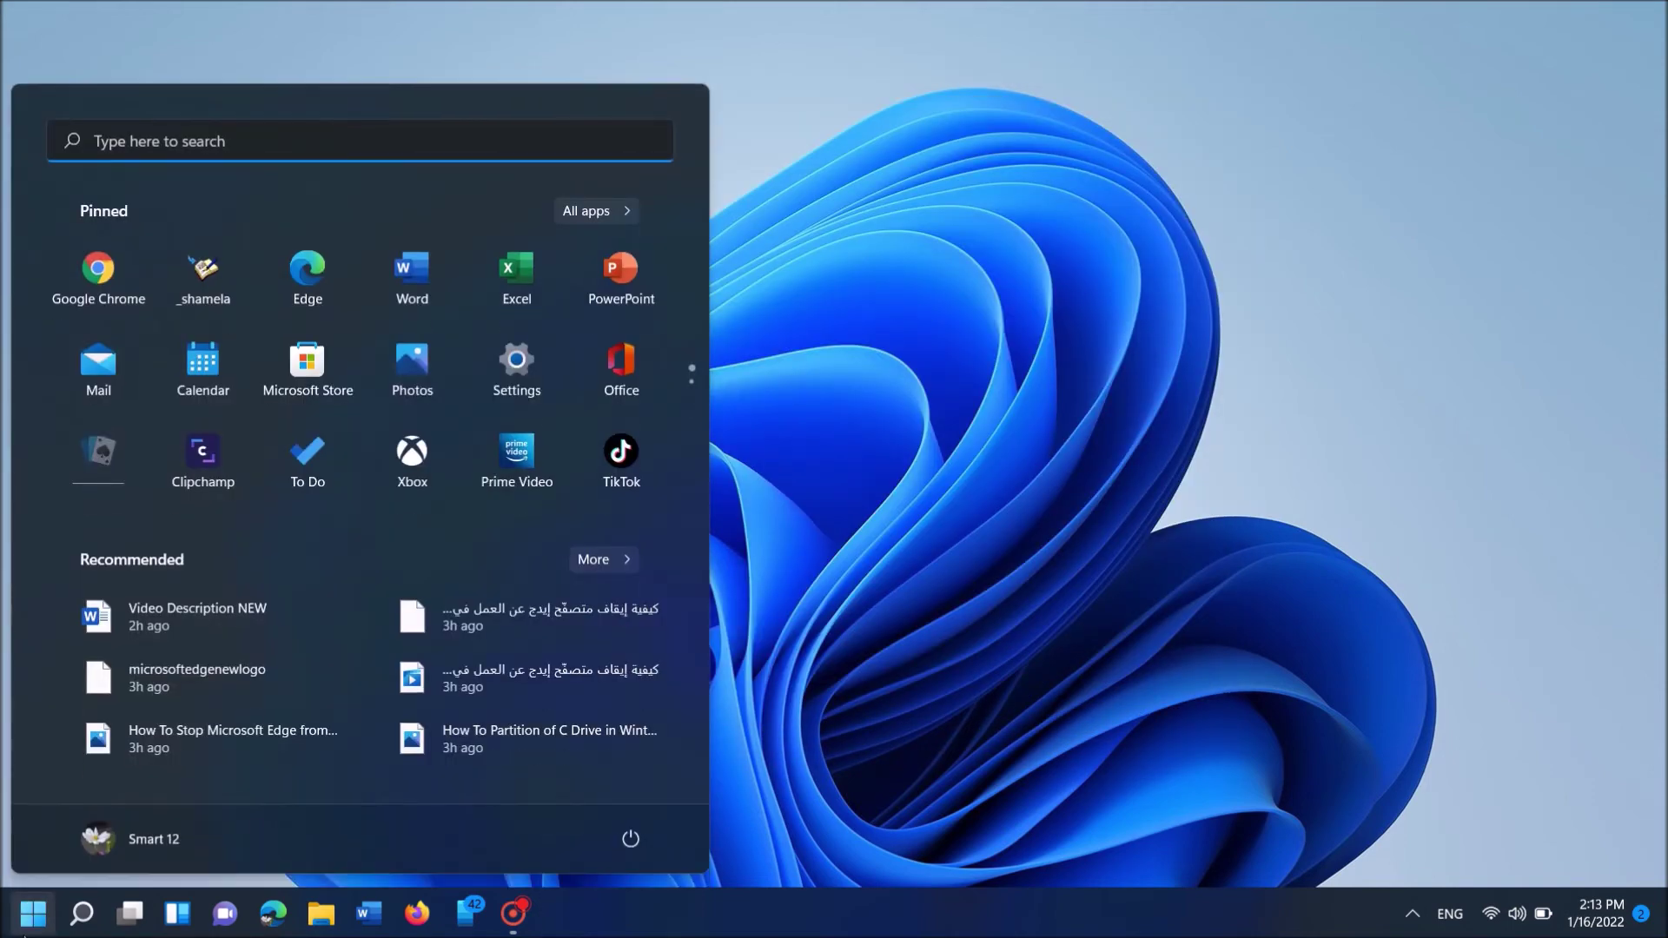
pyautogui.click(630, 839)
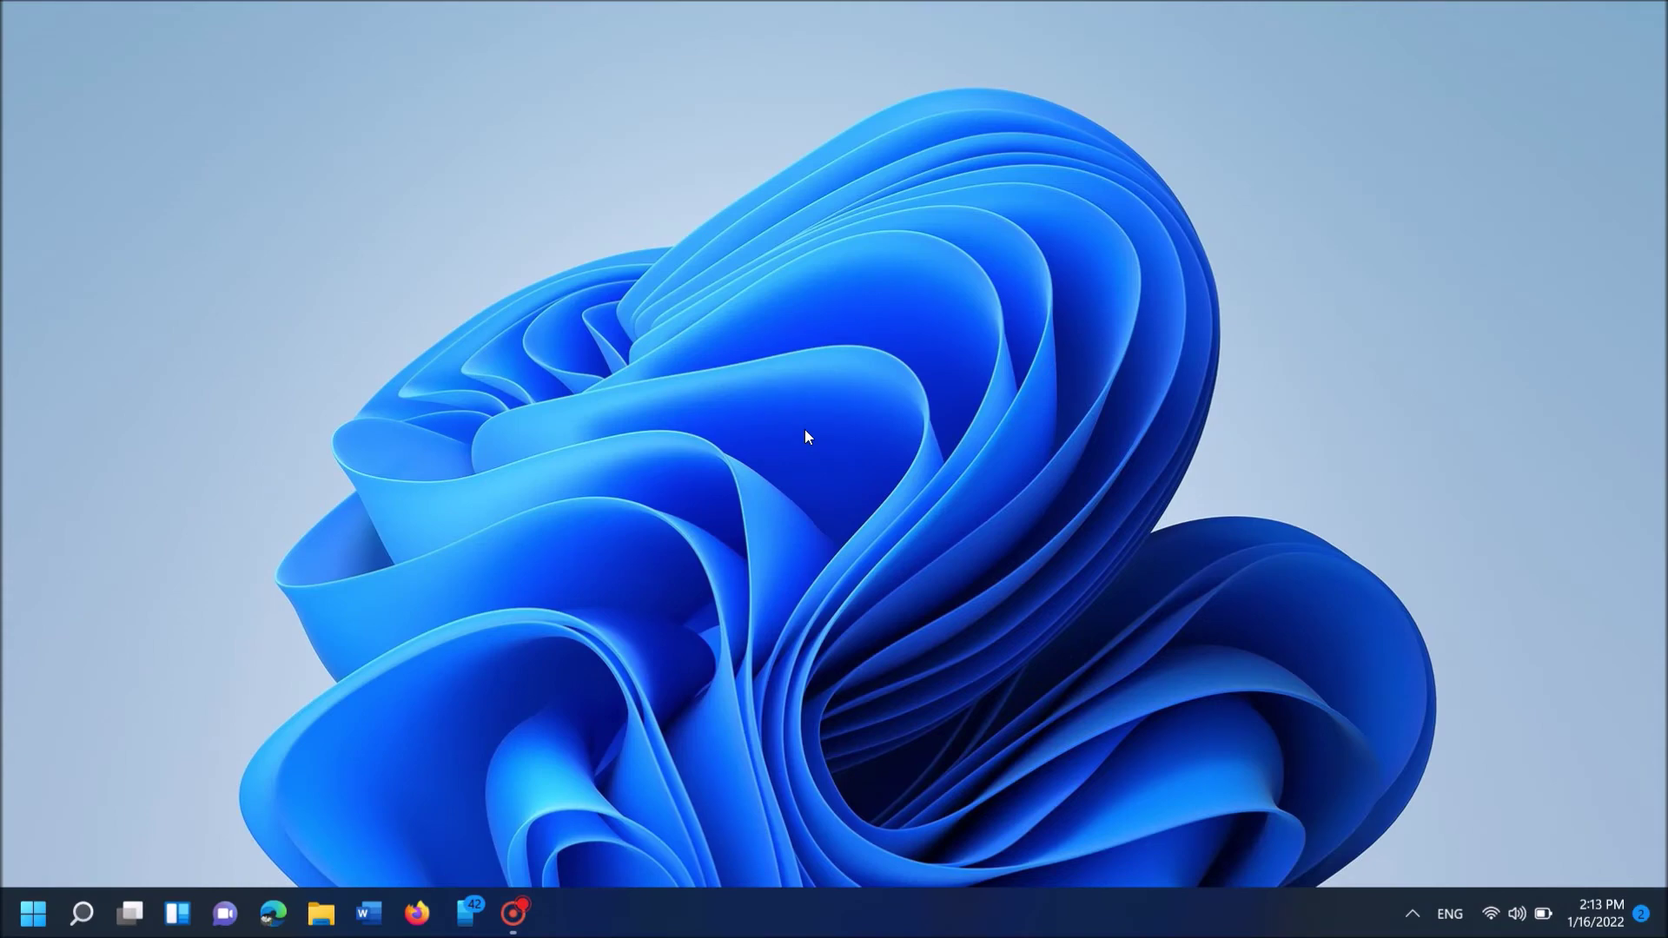
# Search for 'services' and run the Services app as administrator.
pyautogui.click(80, 924)
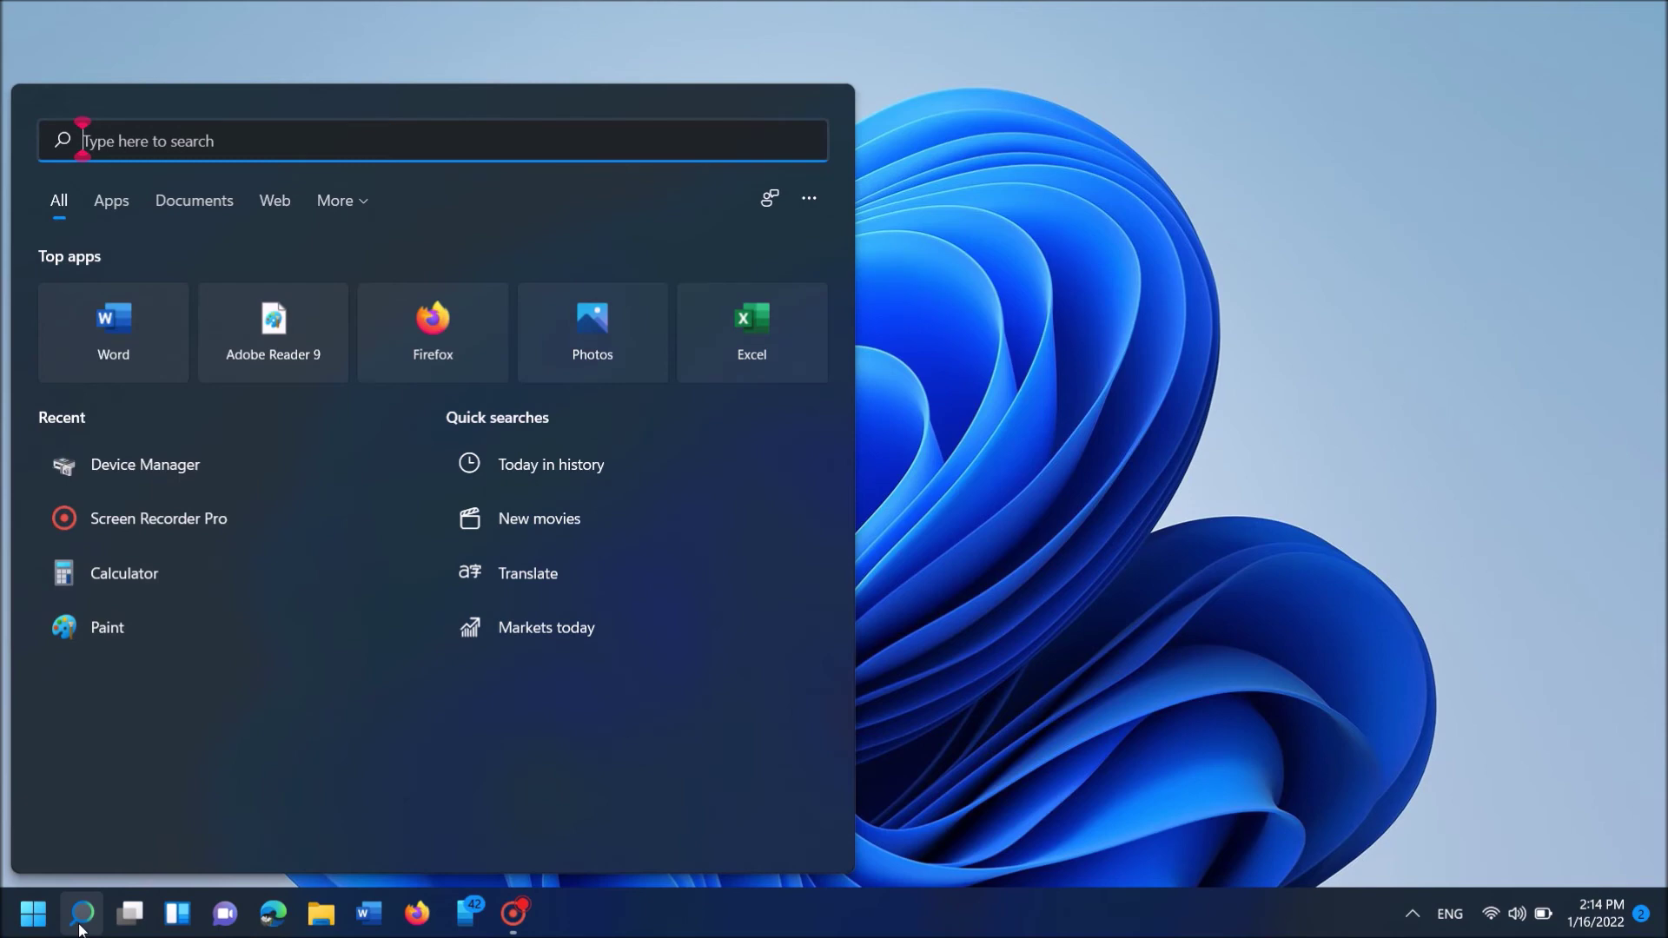
pyautogui.write('serv')
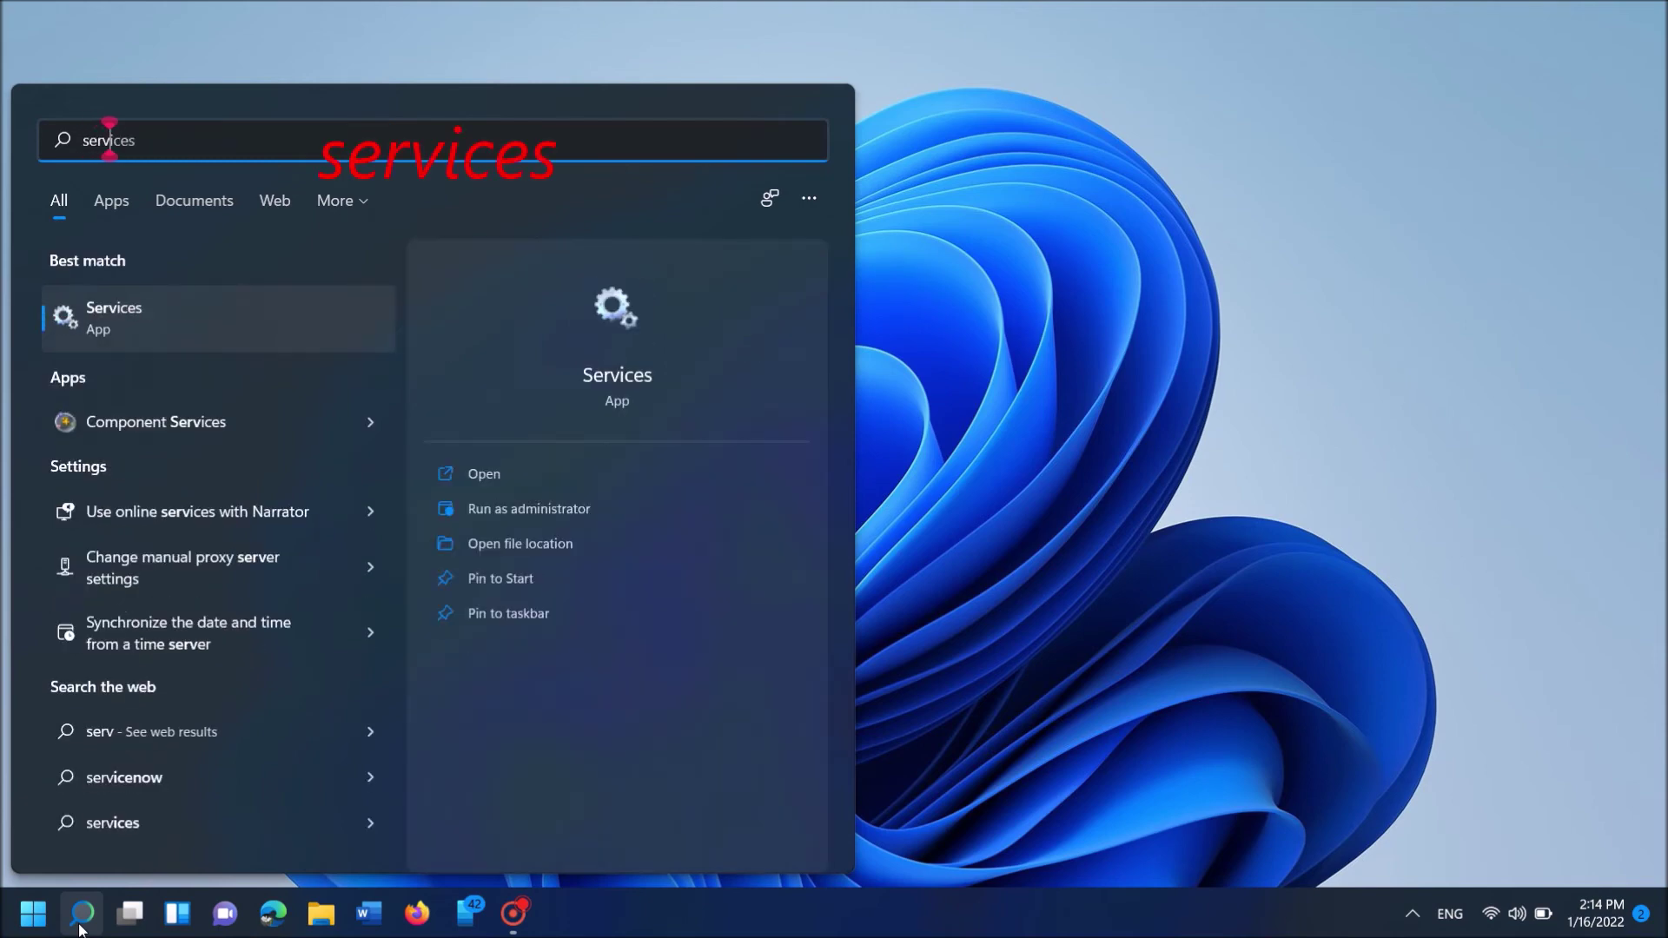
pyautogui.write('ices')
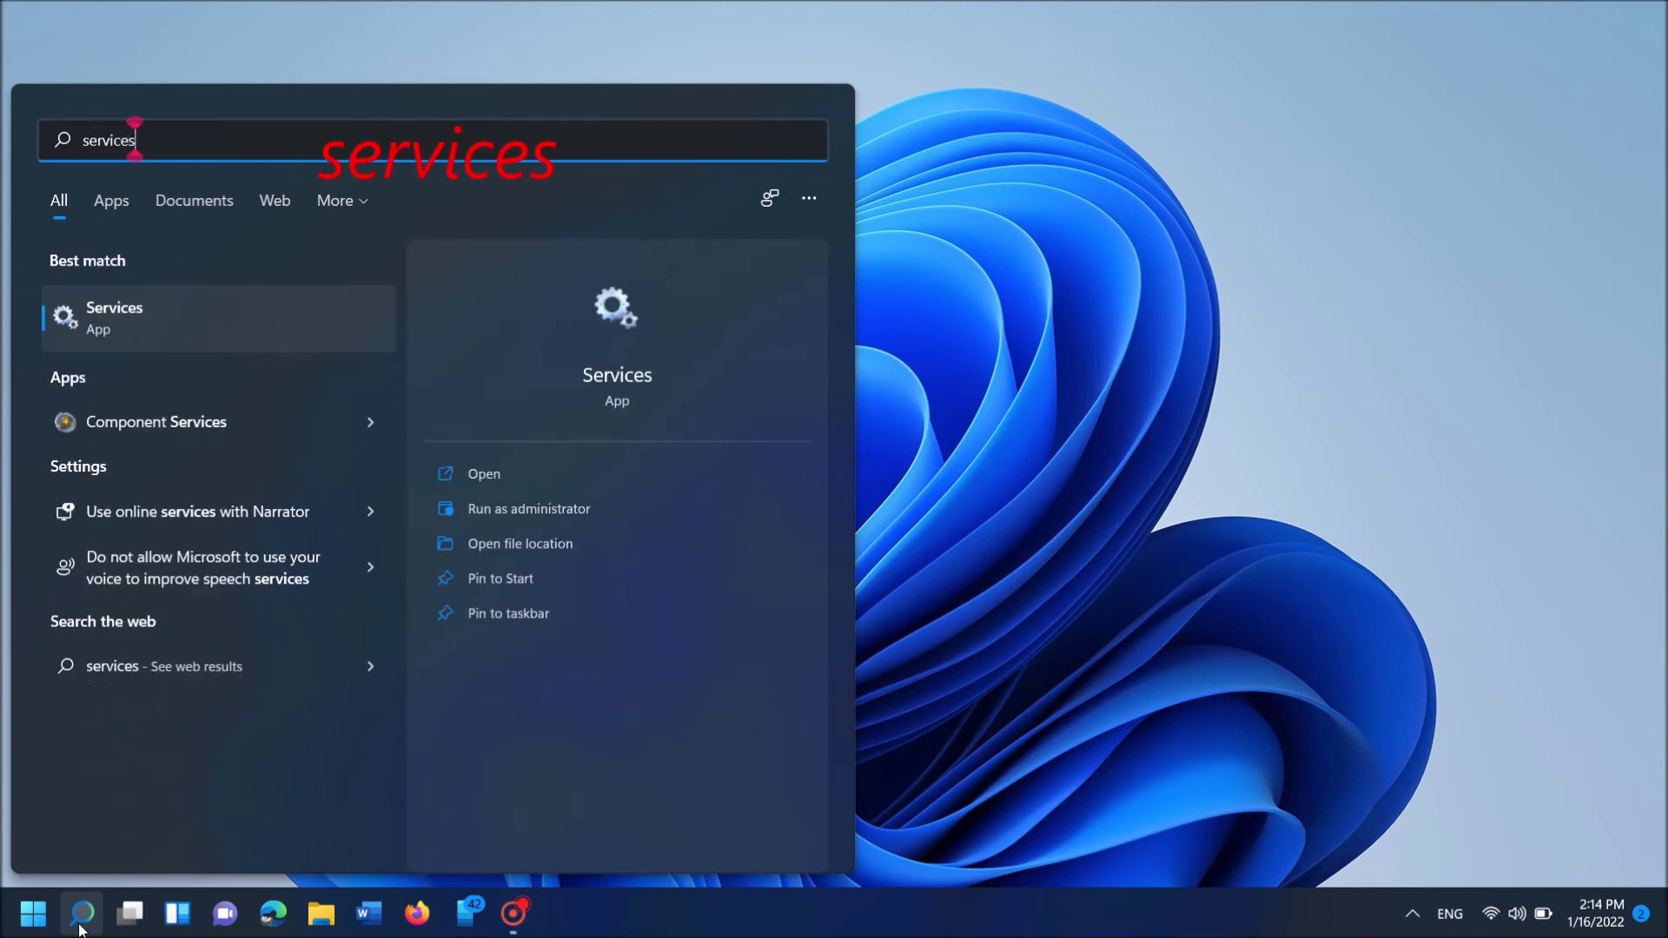
pyautogui.rightClick(129, 323)
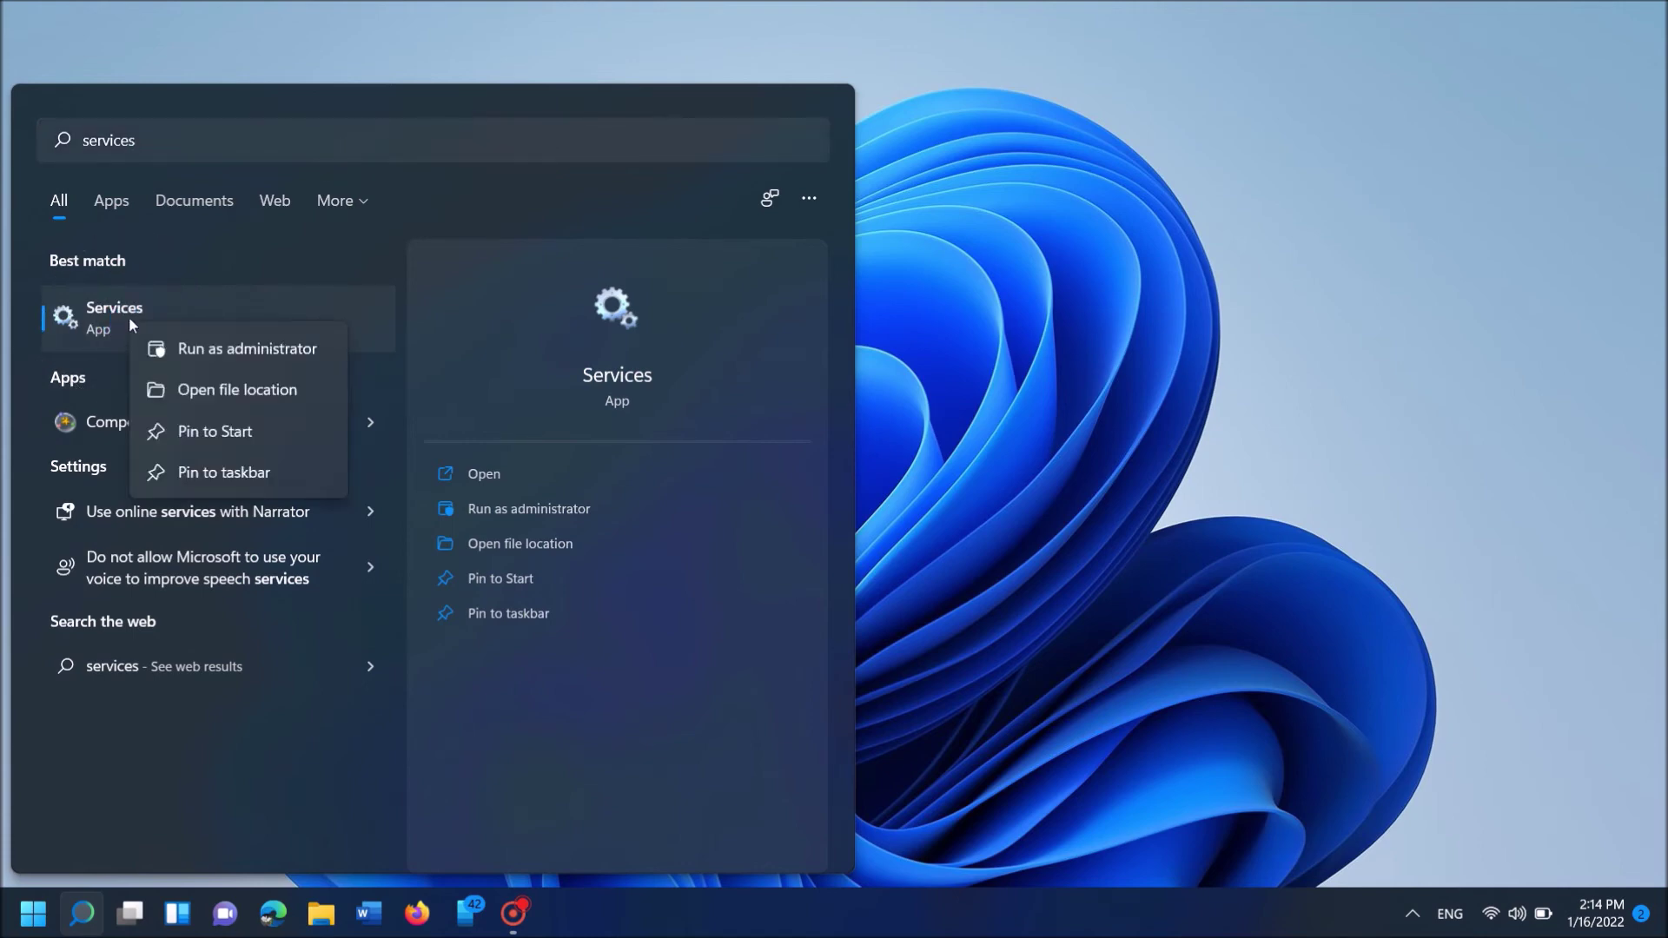
pyautogui.click(253, 359)
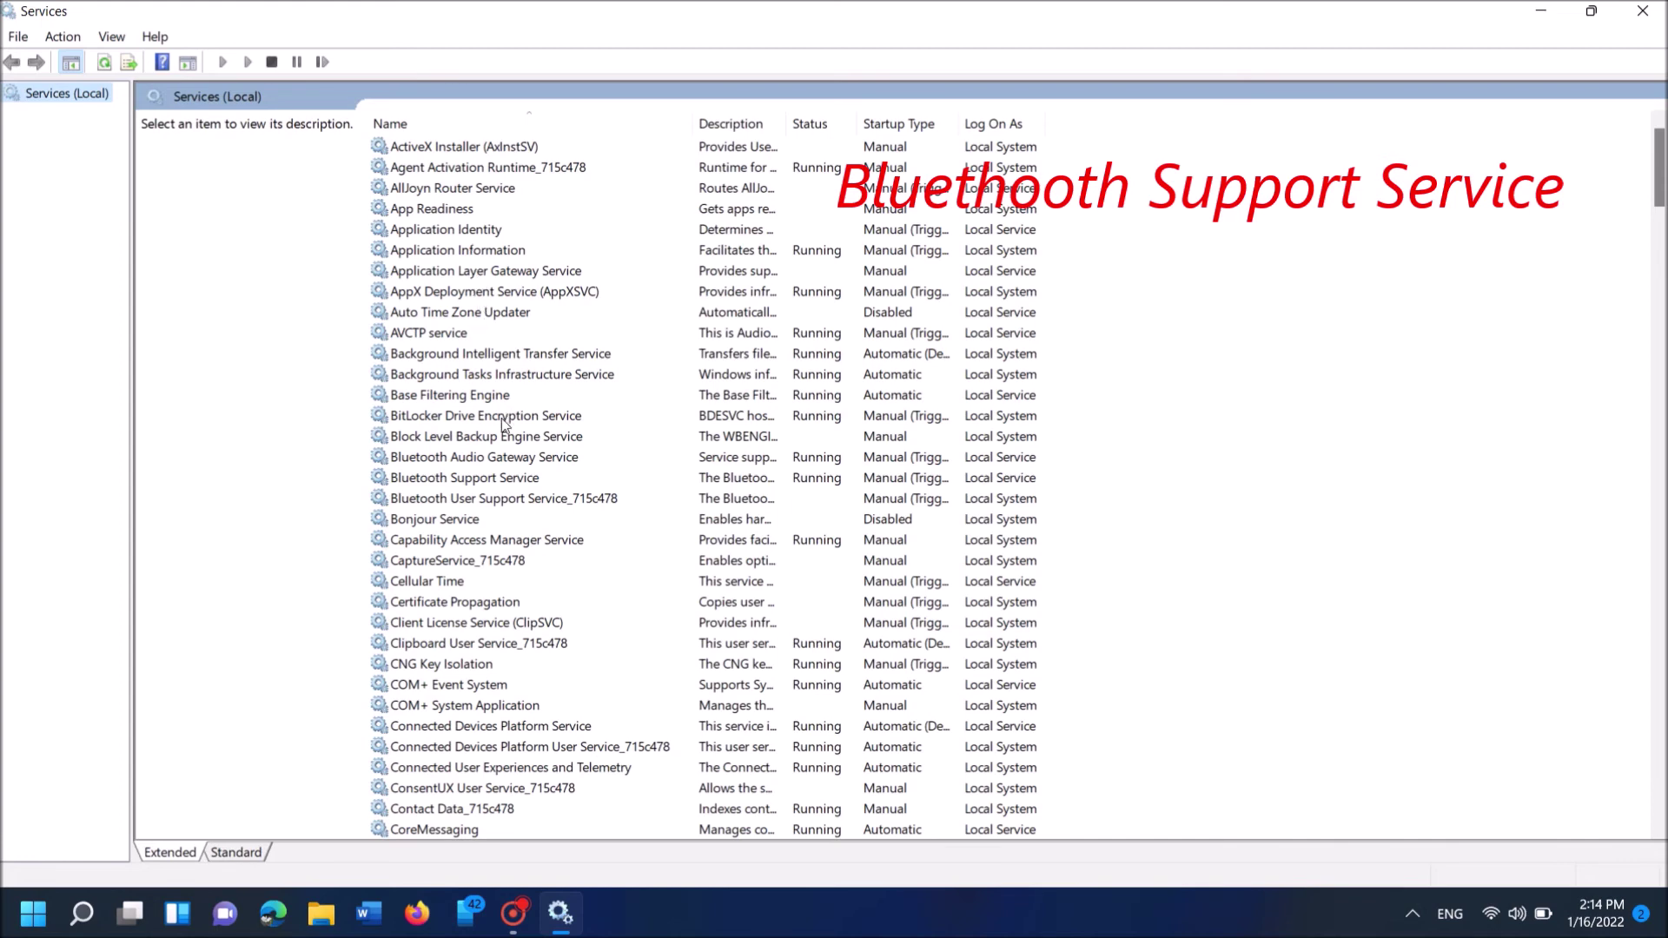
# Stop the Bluetooth Support Service from its properties dialog, leaving startup type Manual.
pyautogui.click(492, 481)
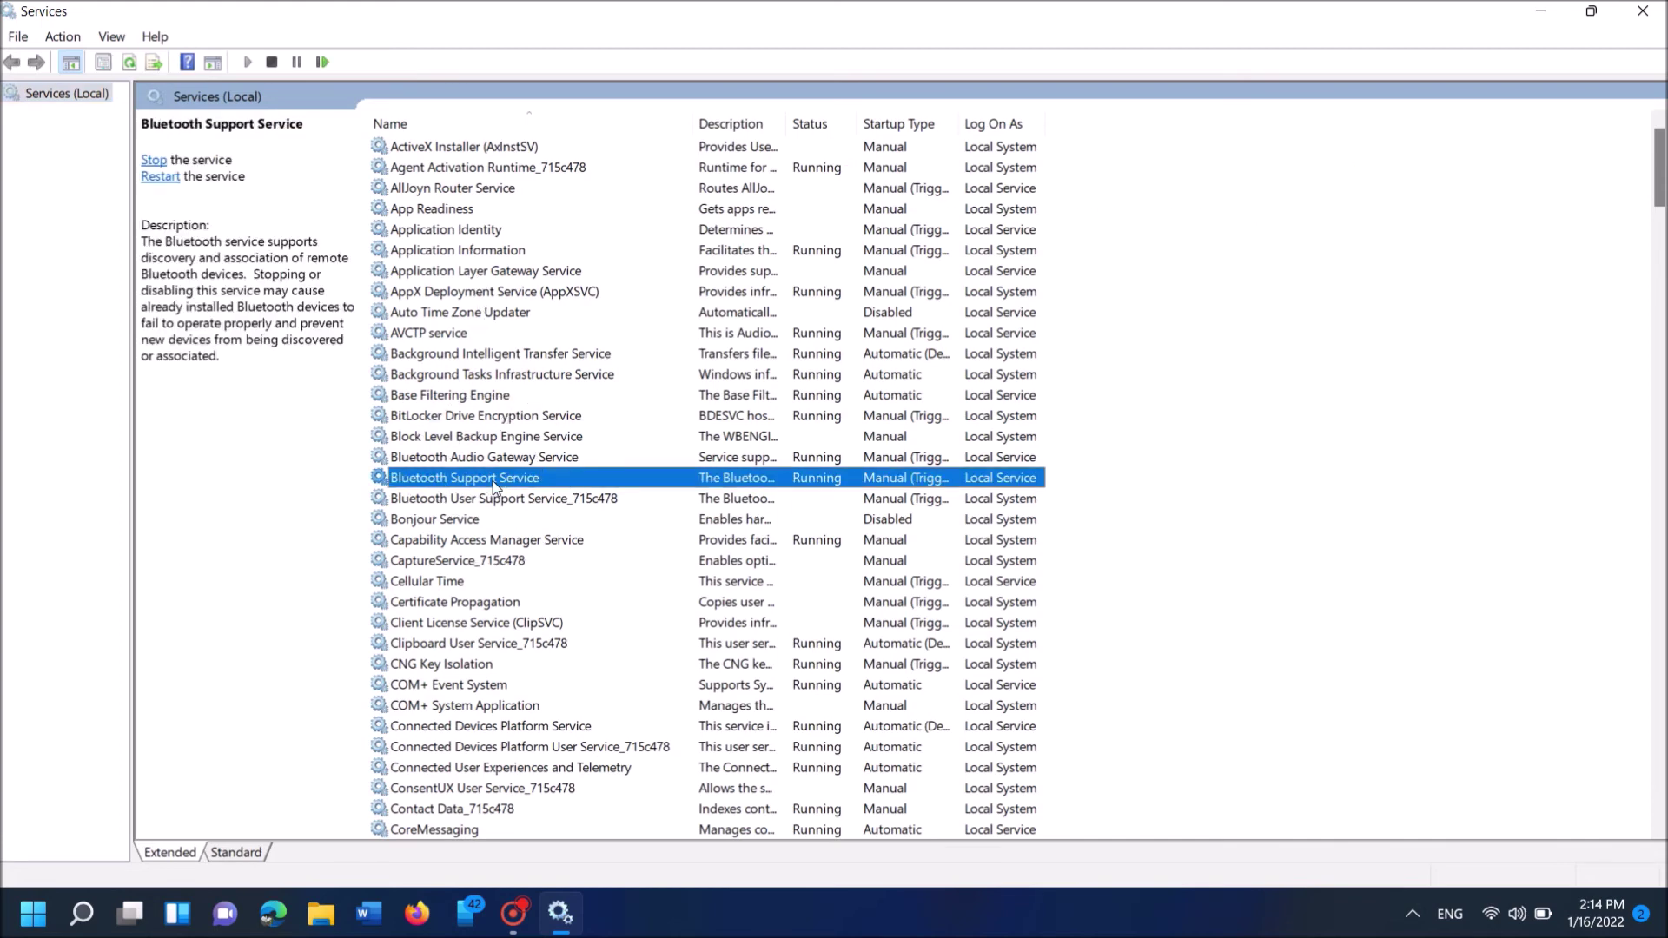
pyautogui.doubleClick(493, 479)
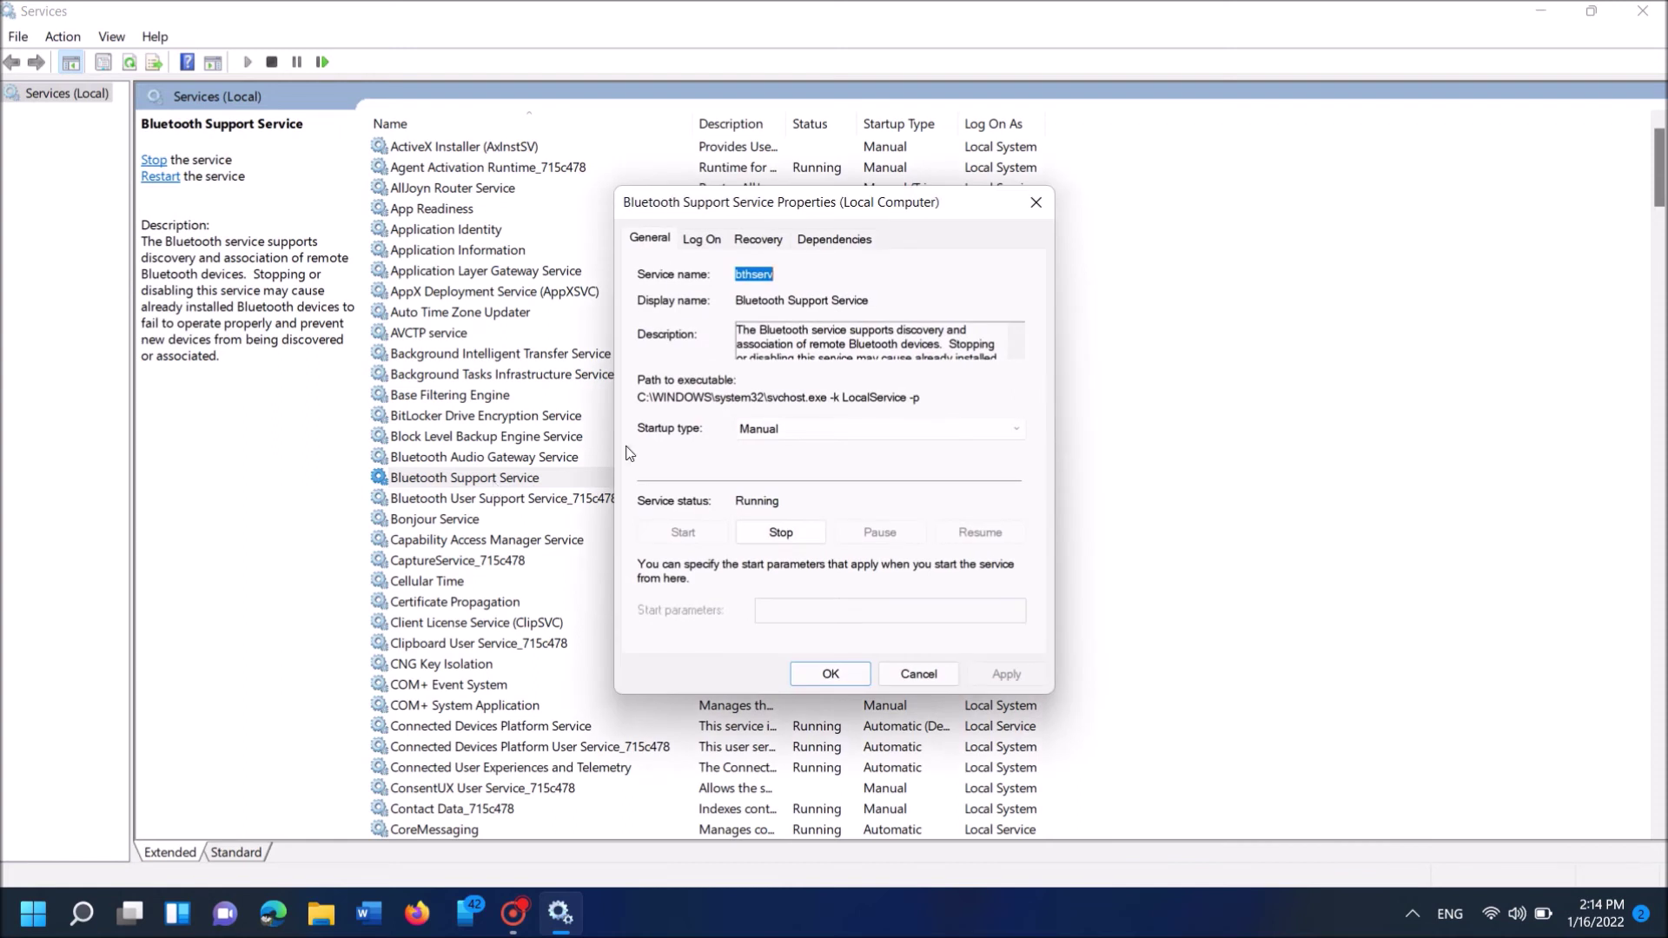
pyautogui.click(650, 239)
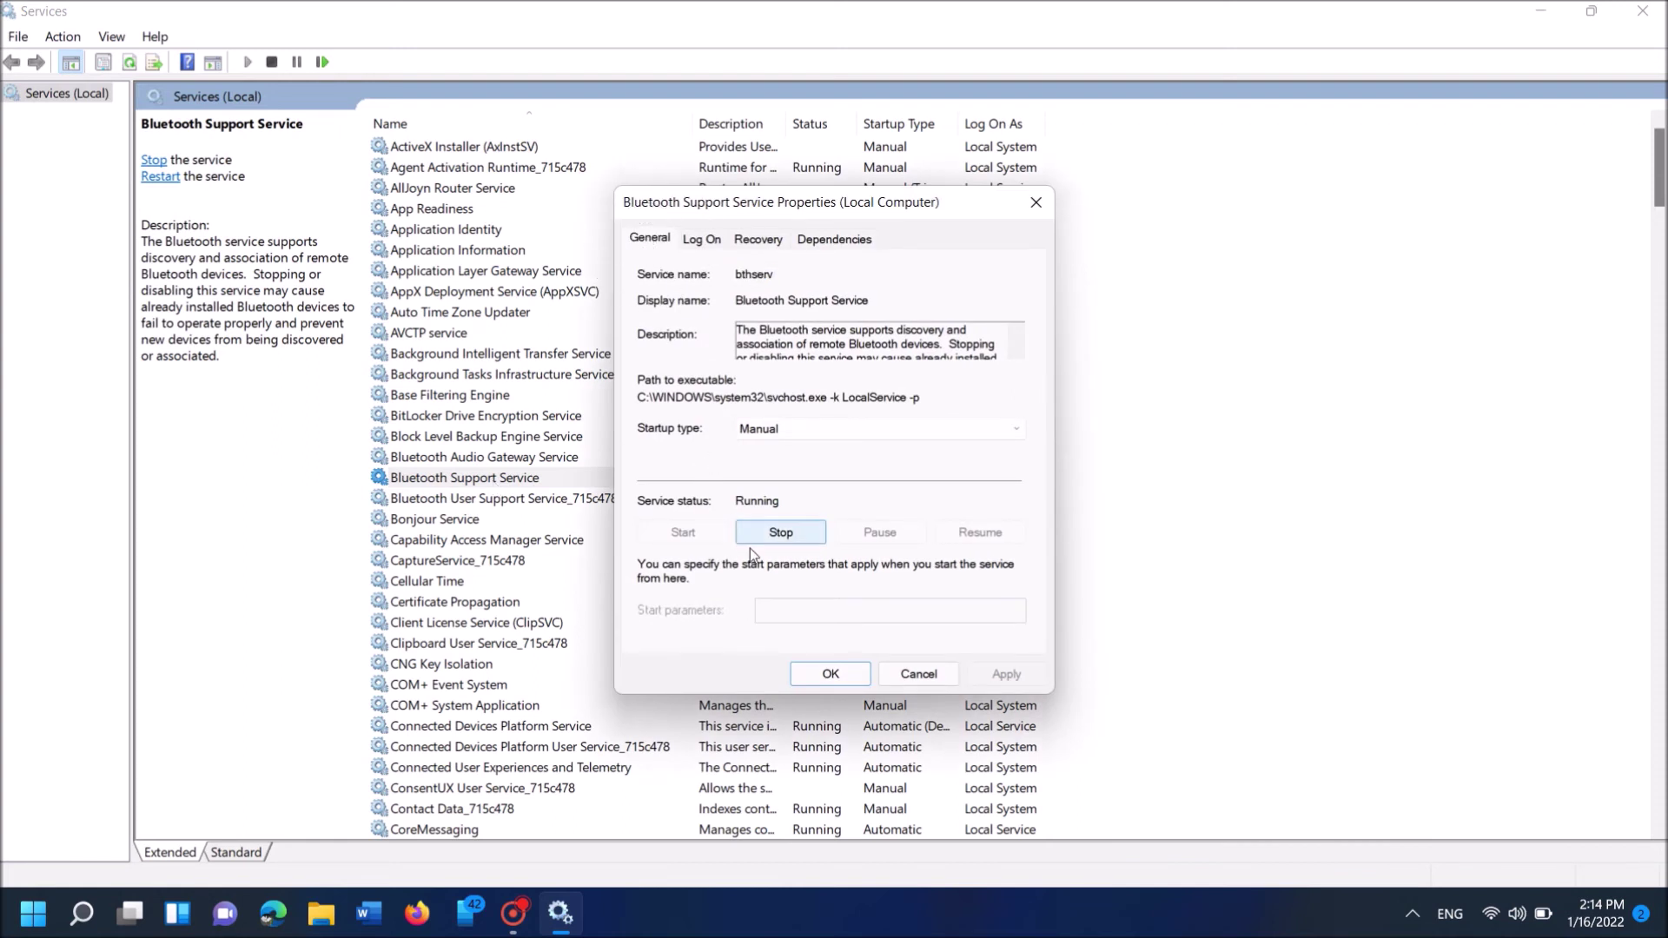
pyautogui.click(791, 539)
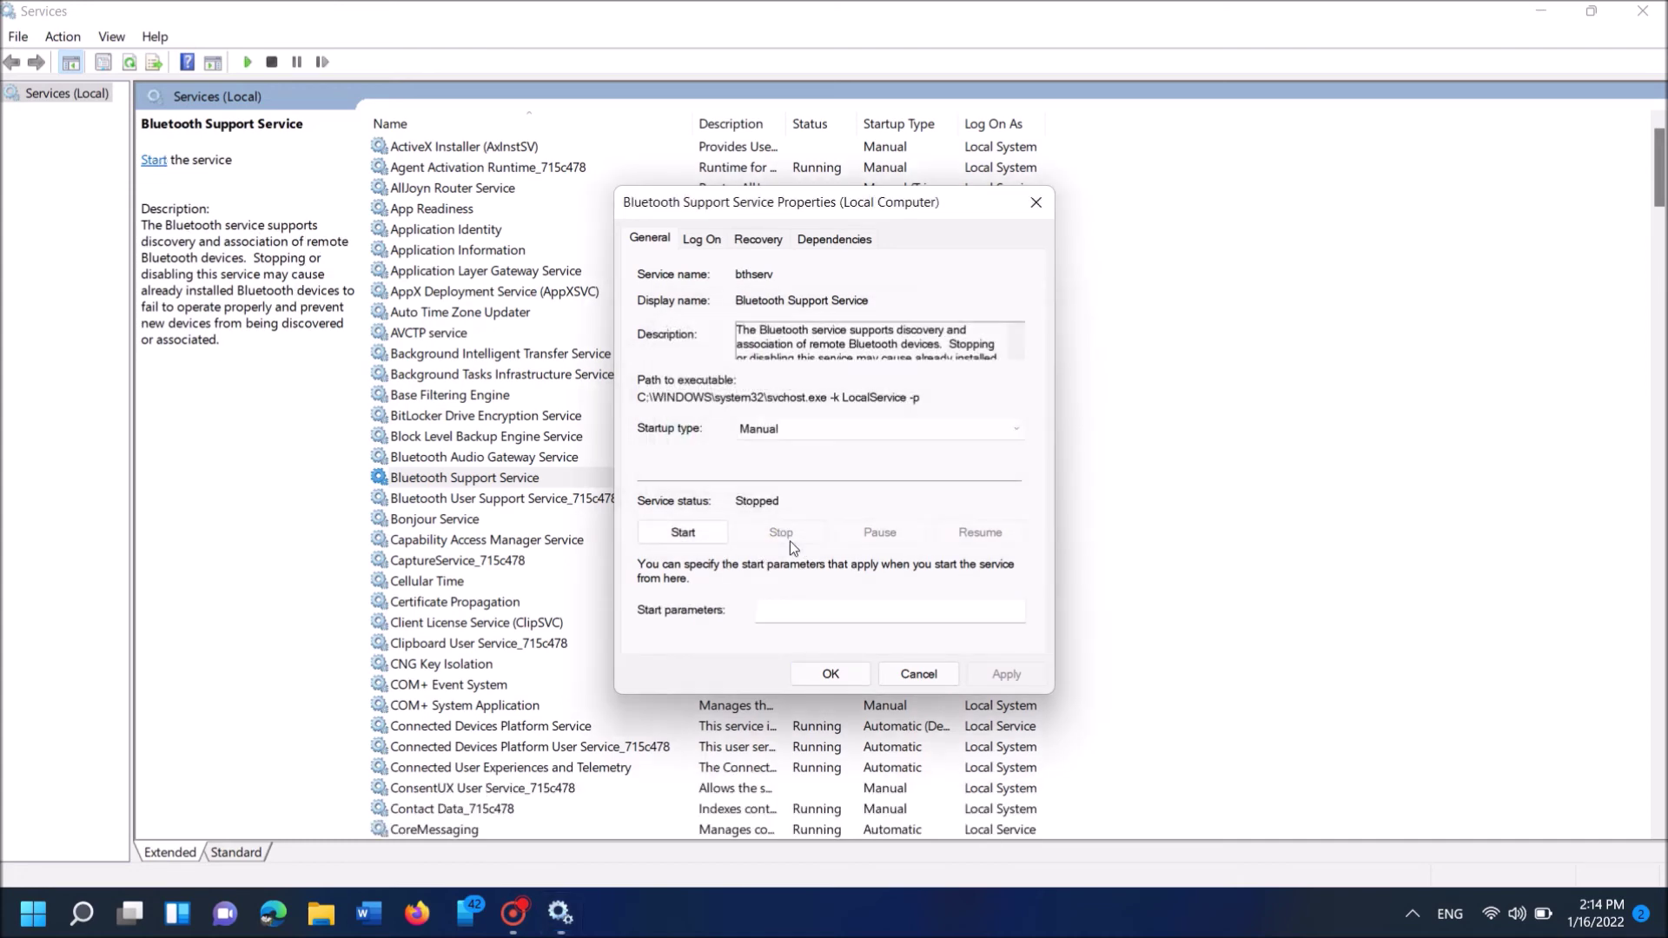
# Change the Bluetooth Support Service startup type to Automatic, apply, start it and close the dialog.
pyautogui.click(822, 429)
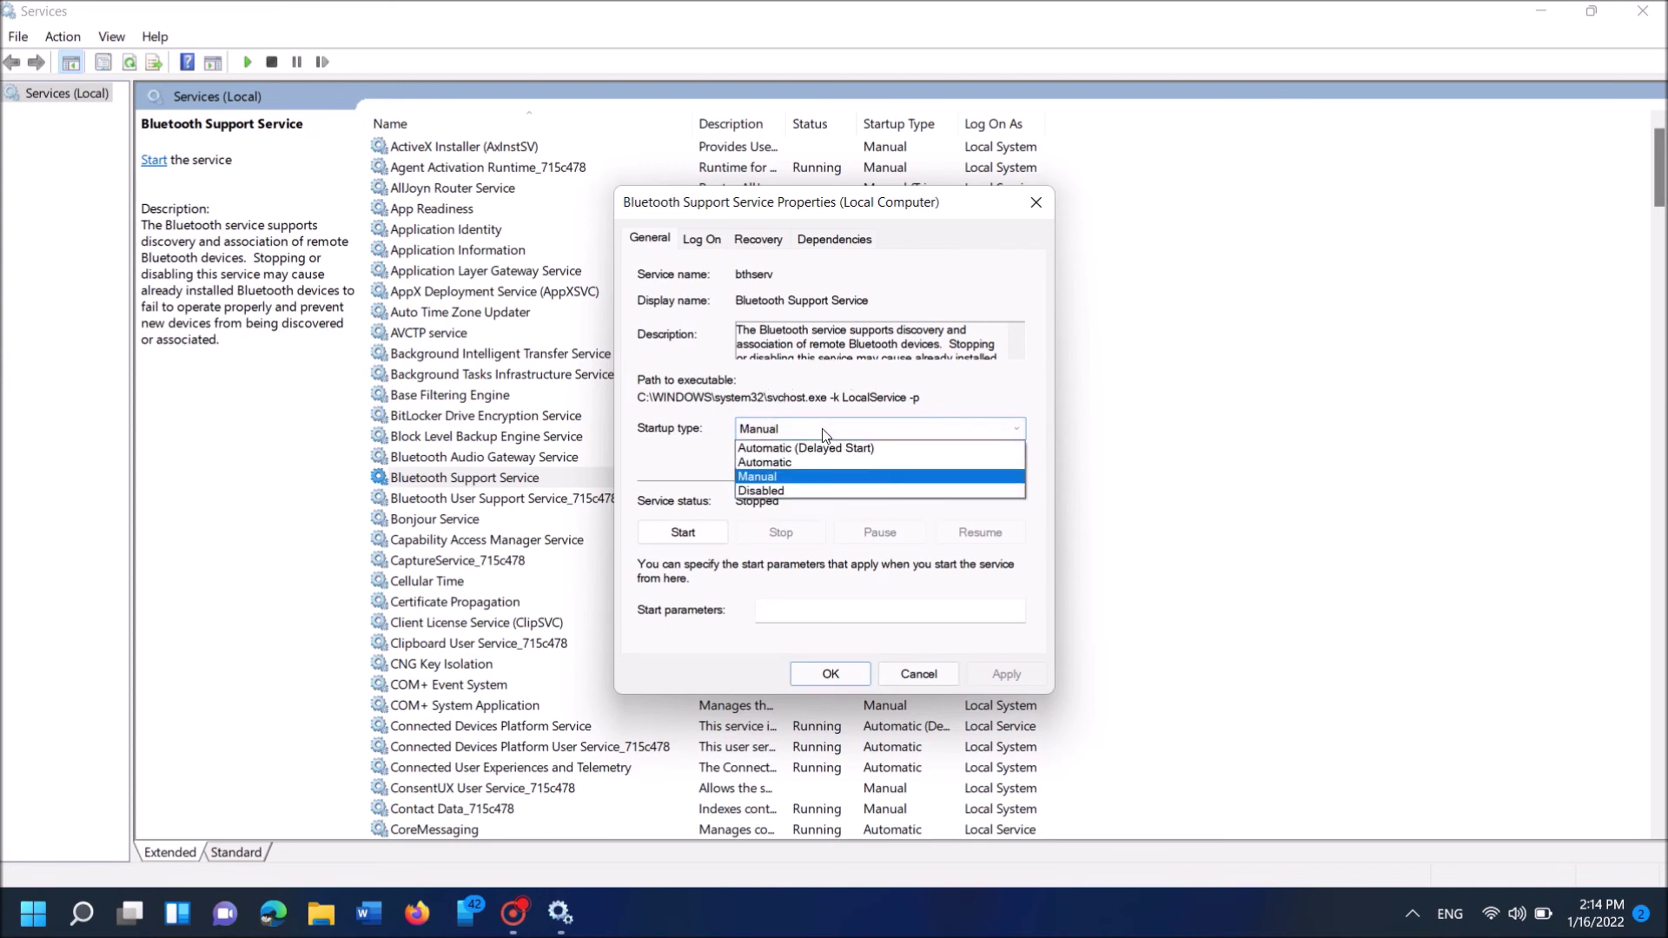
pyautogui.click(795, 465)
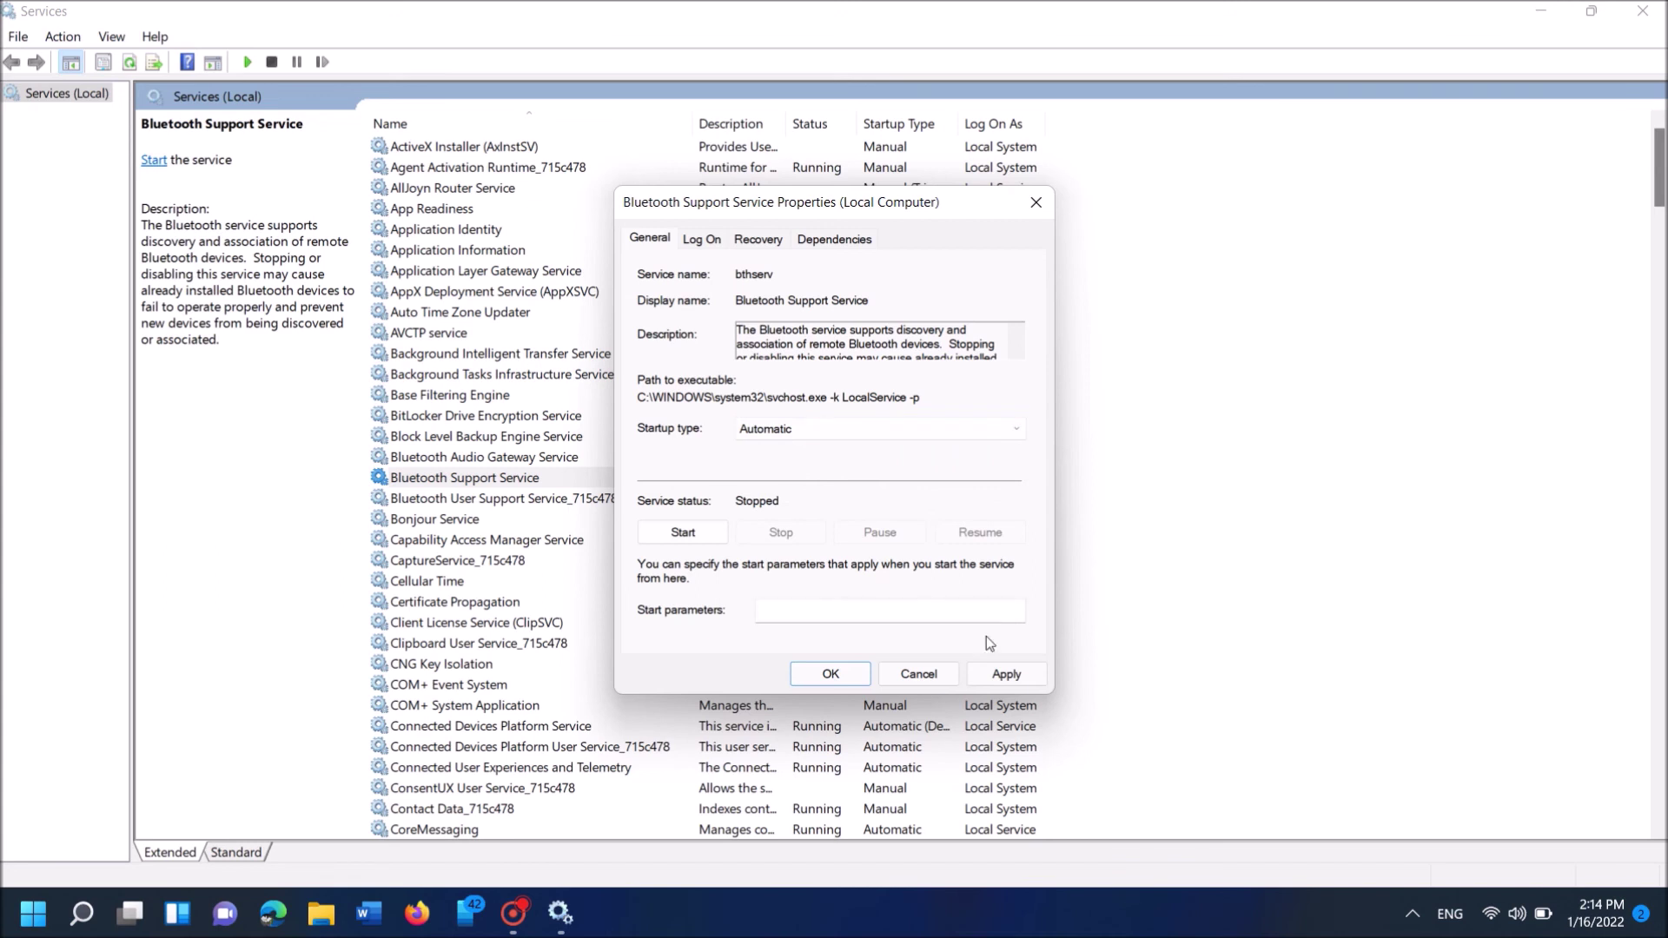
pyautogui.click(1008, 675)
pyautogui.click(682, 533)
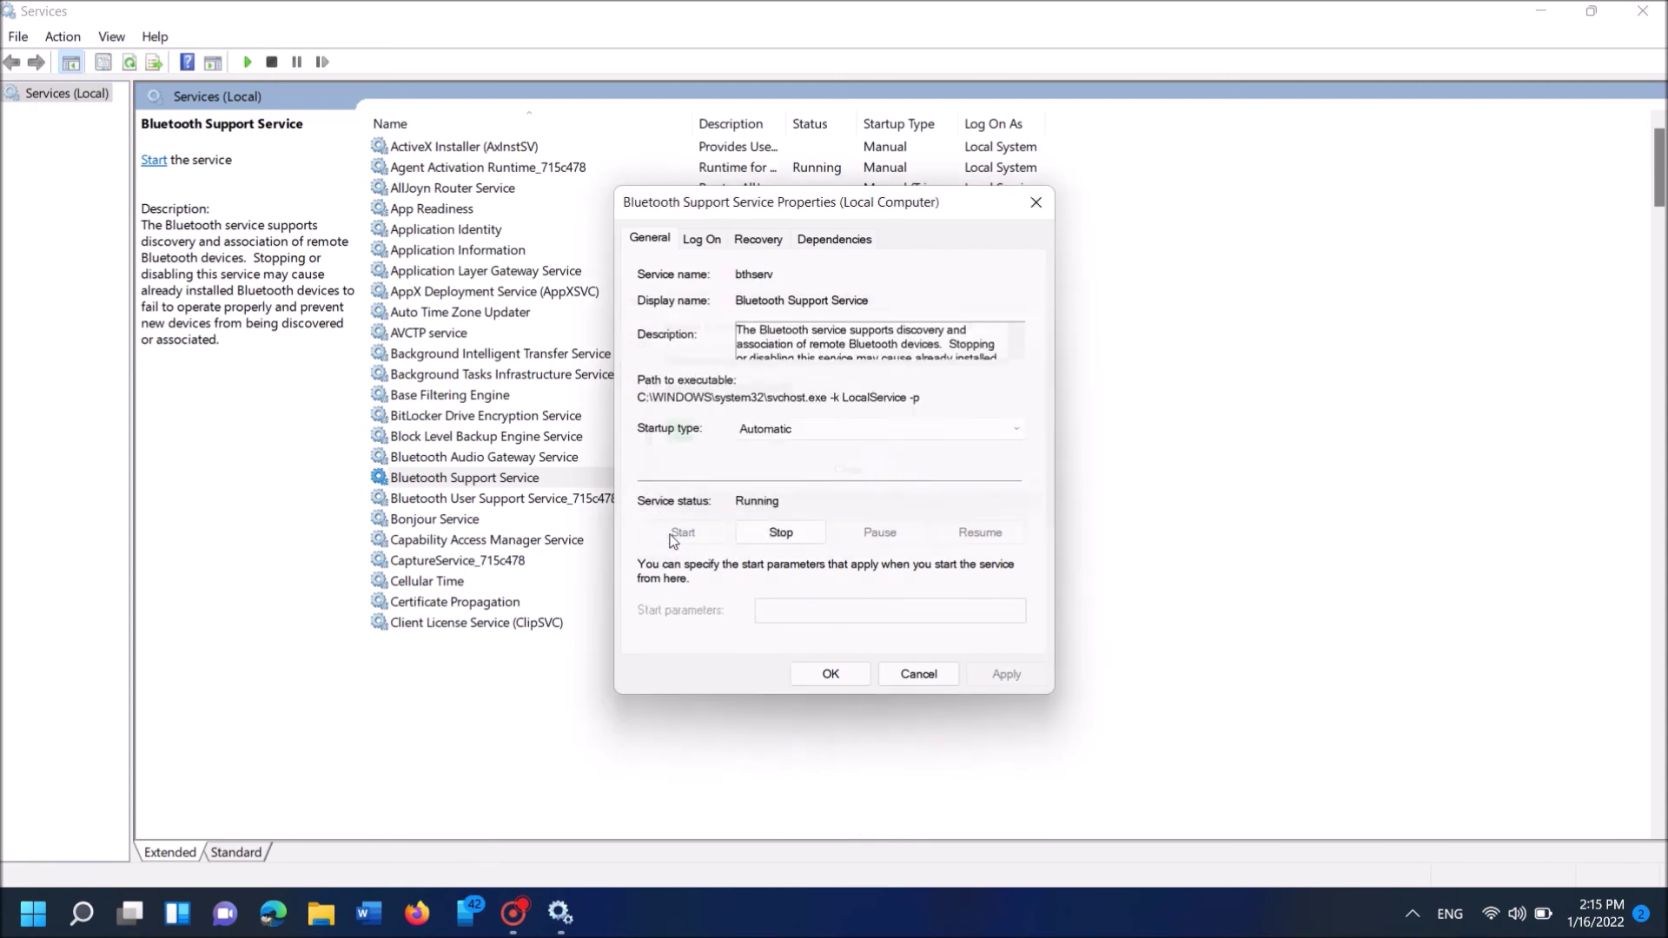
pyautogui.click(831, 674)
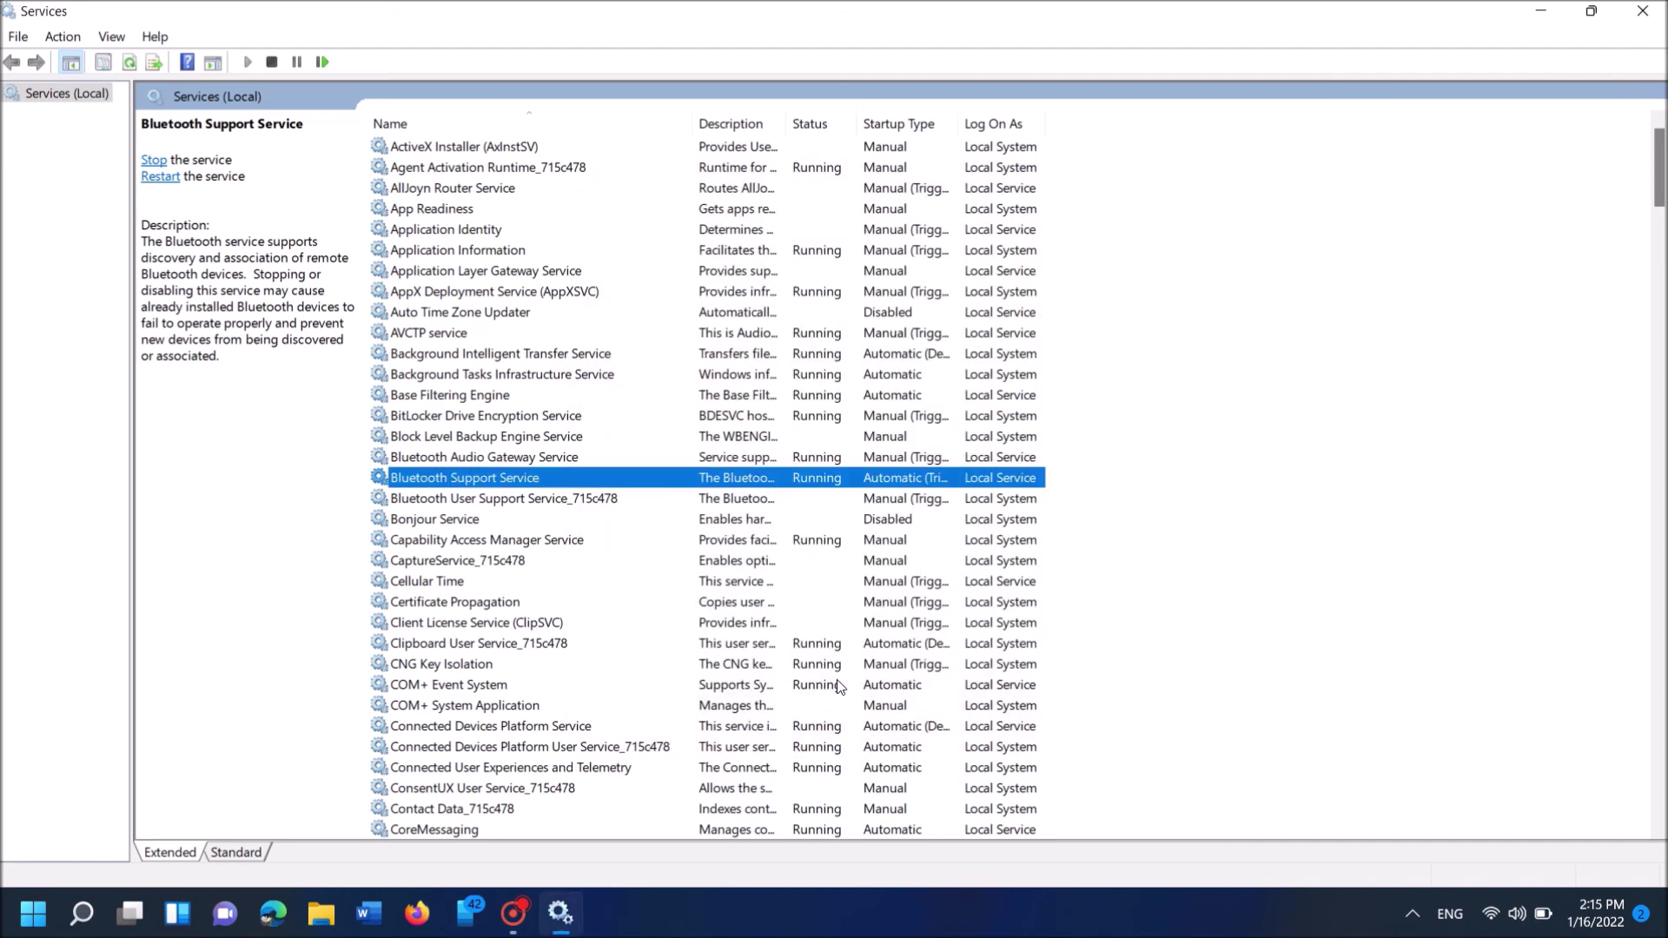
# Minimise Services and bring up the Start menu's power options: Sleep, Shut down, Restart.
pyautogui.click(1540, 10)
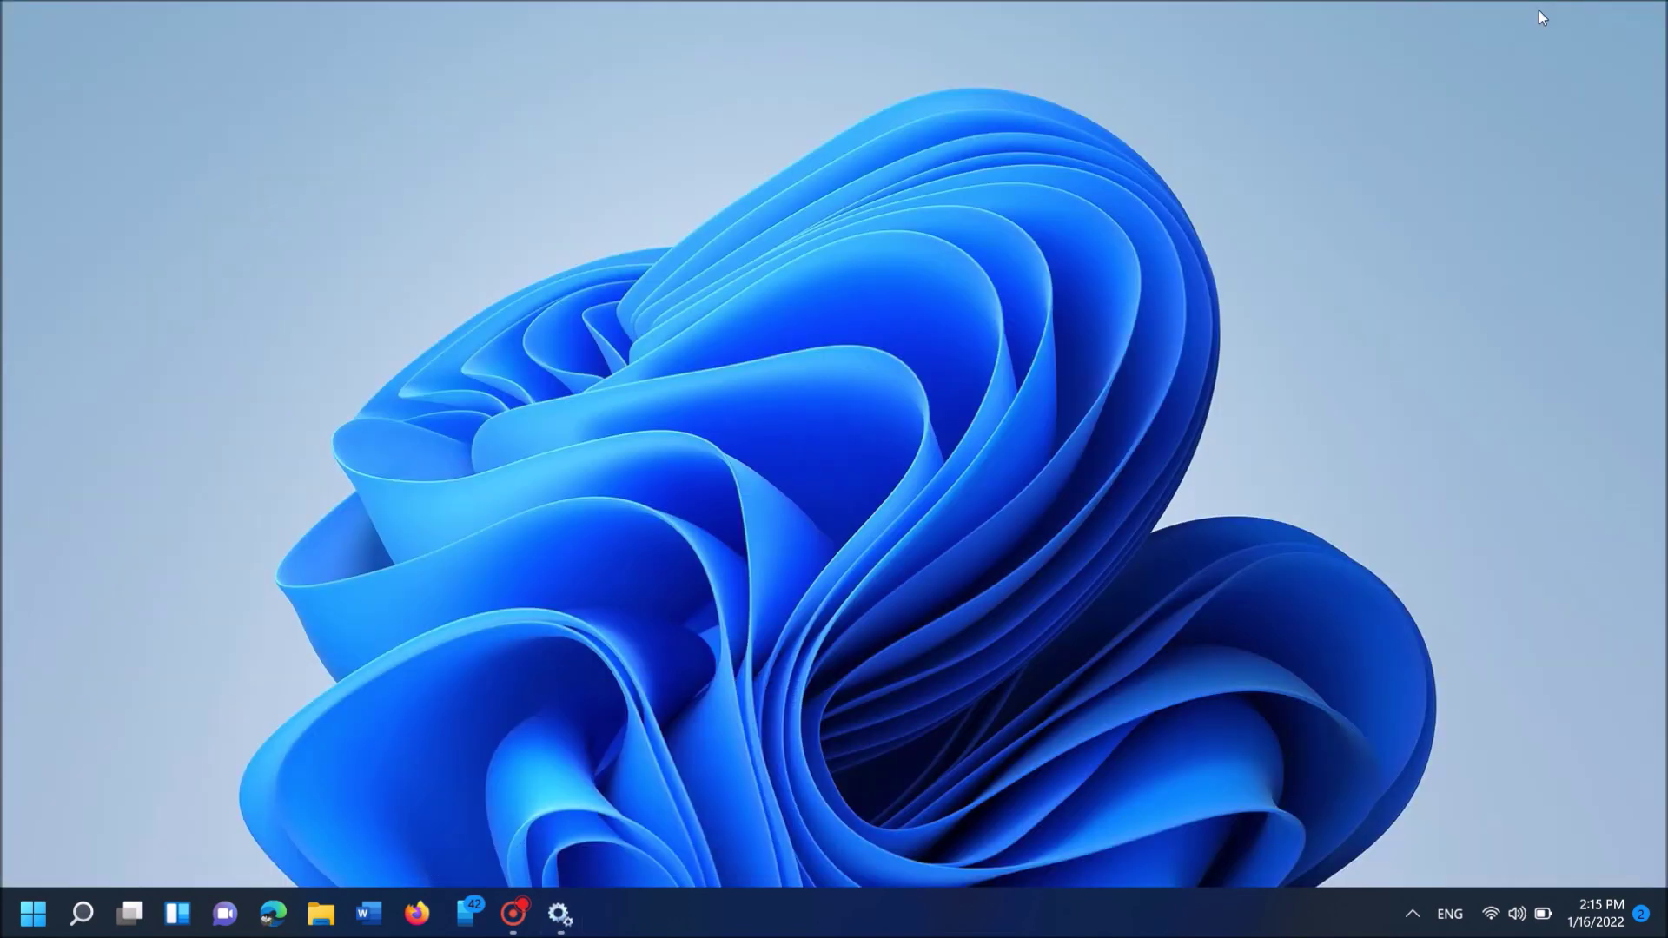
pyautogui.click(33, 912)
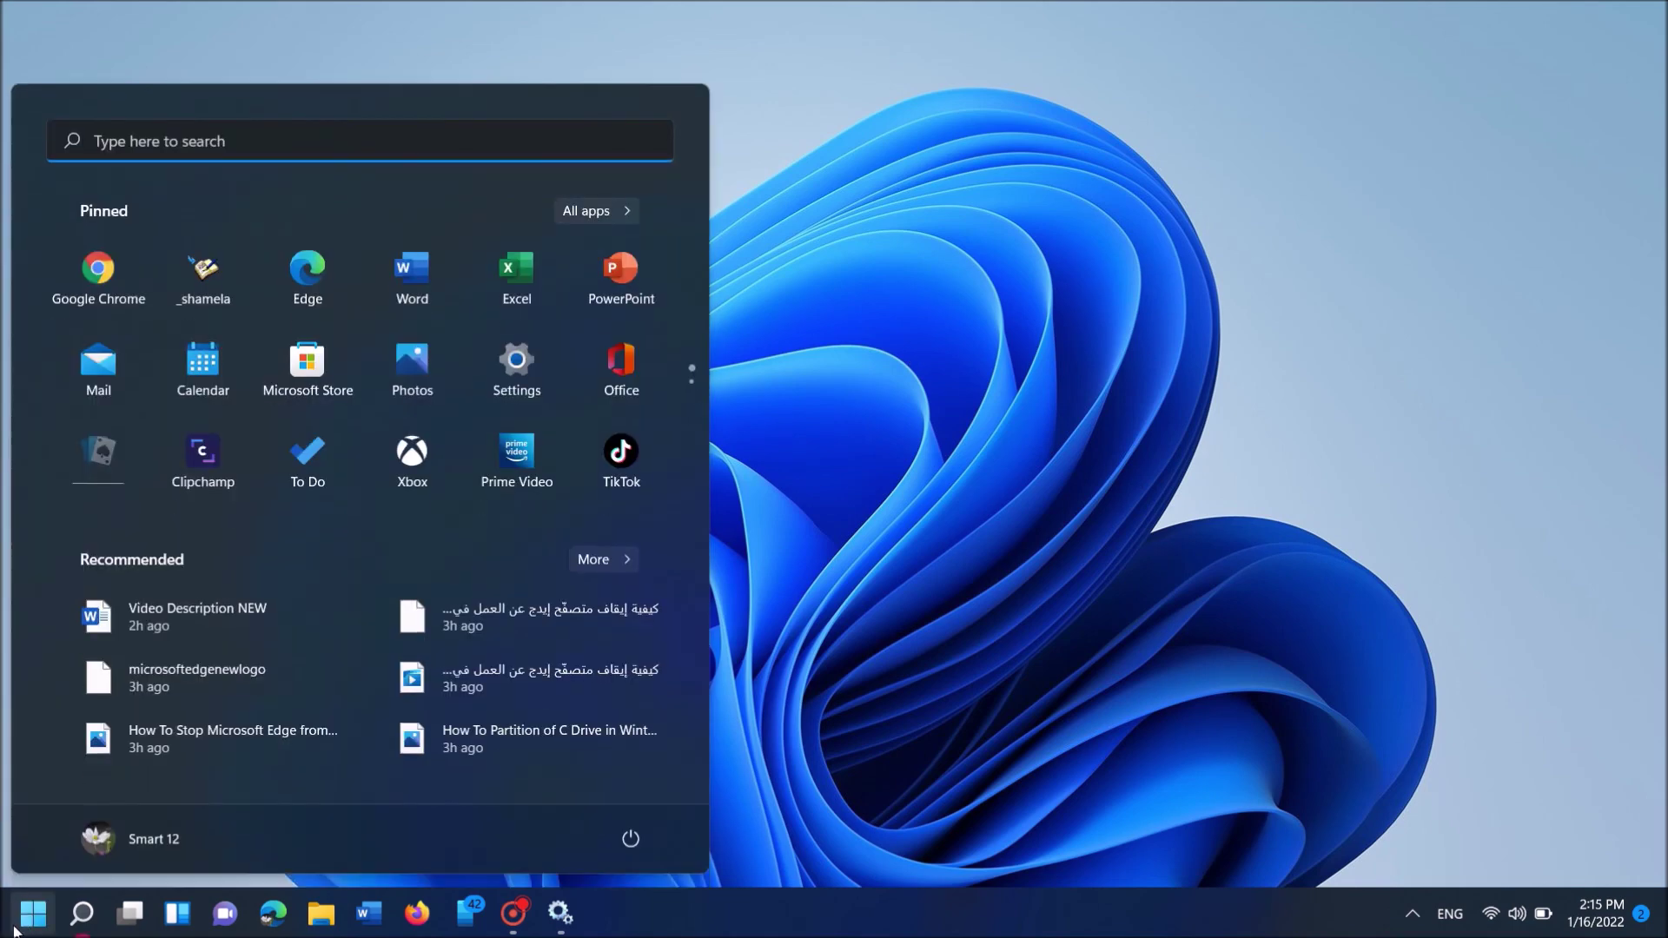
pyautogui.click(627, 839)
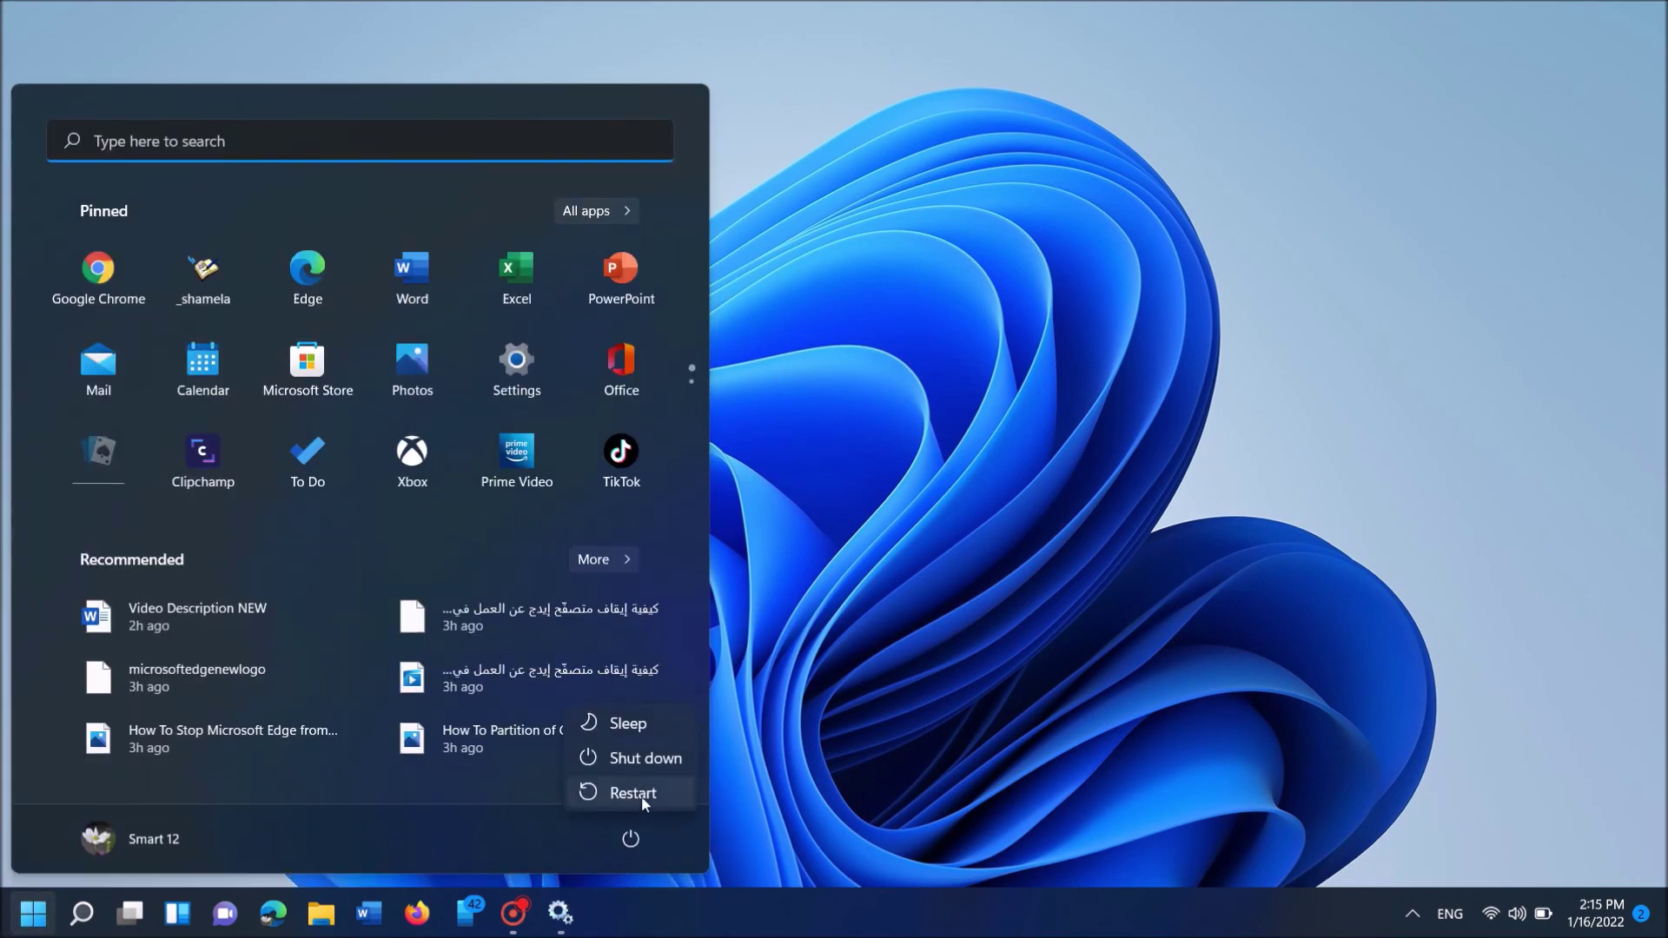